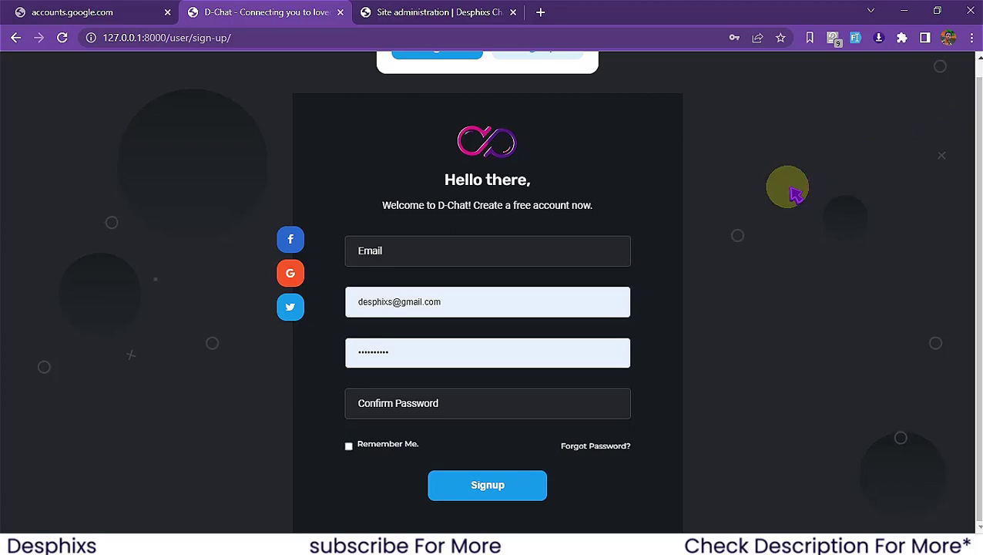
# Step: Zoom the sign-up page out to 75% so the whole form fits on screen
pyautogui.hotkey('ctrl', '-')
pyautogui.hotkey('ctrl', '-')
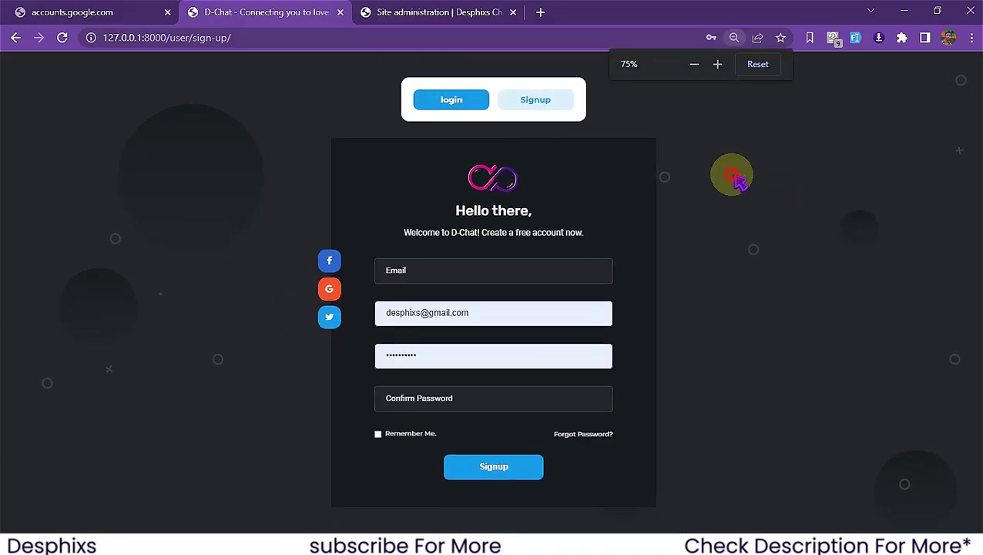
# Step: Clear the e-mail and autofilled password from the sign-up form and tick Remember Me
pyautogui.click(465, 268)
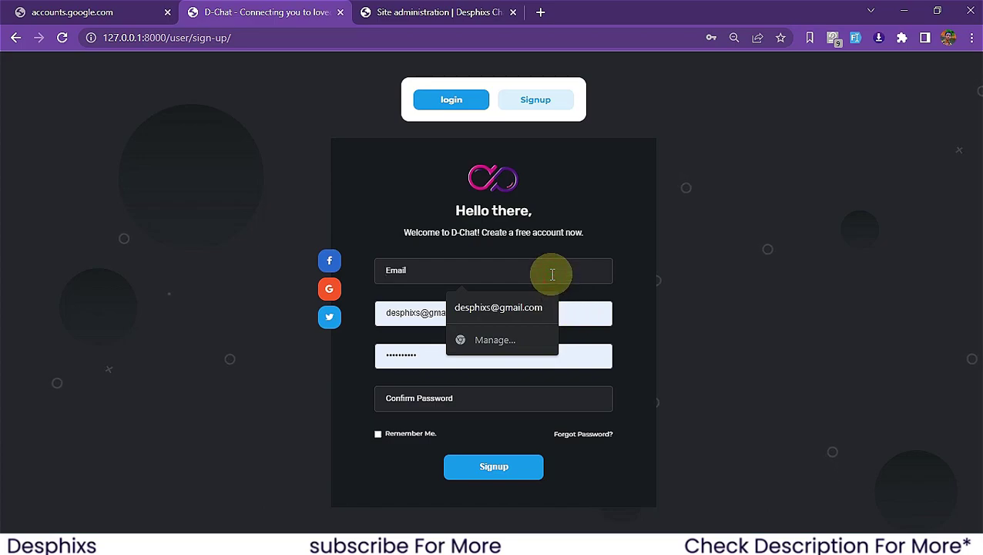
pyautogui.click(568, 307)
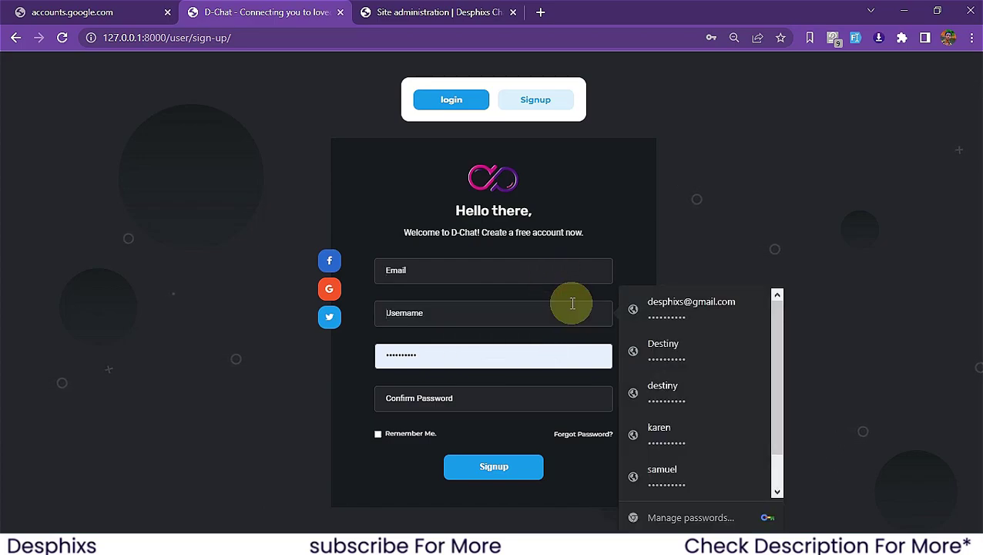
pyautogui.doubleClick(451, 352)
pyautogui.press('BackSpace')
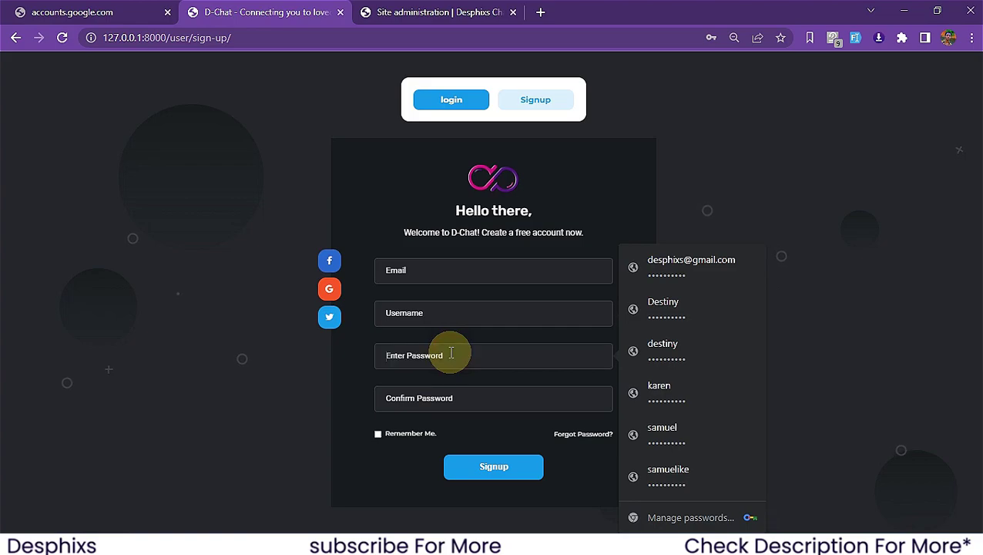
pyautogui.click(428, 436)
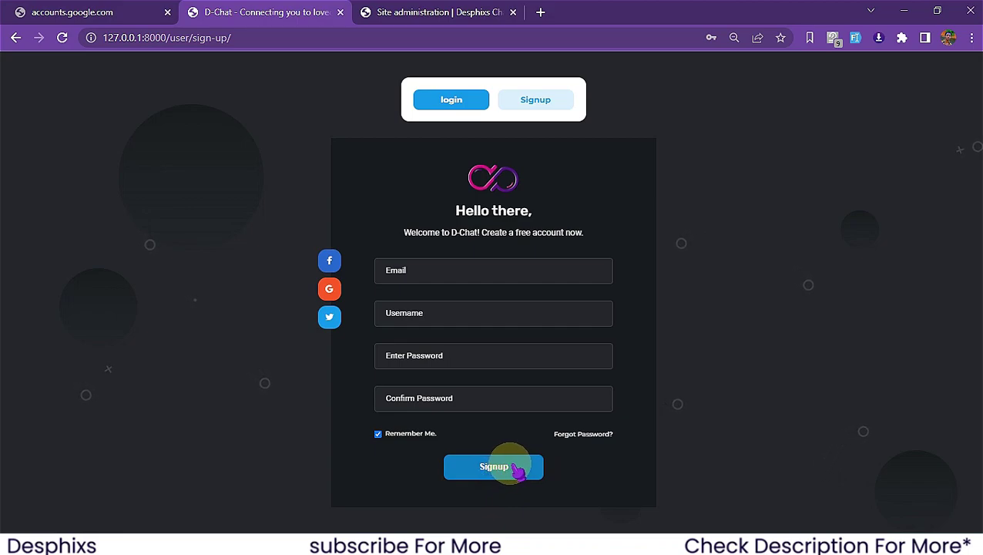
# Step: Log in with the saved e-mail and password, with Remember Me ticked
pyautogui.click(447, 105)
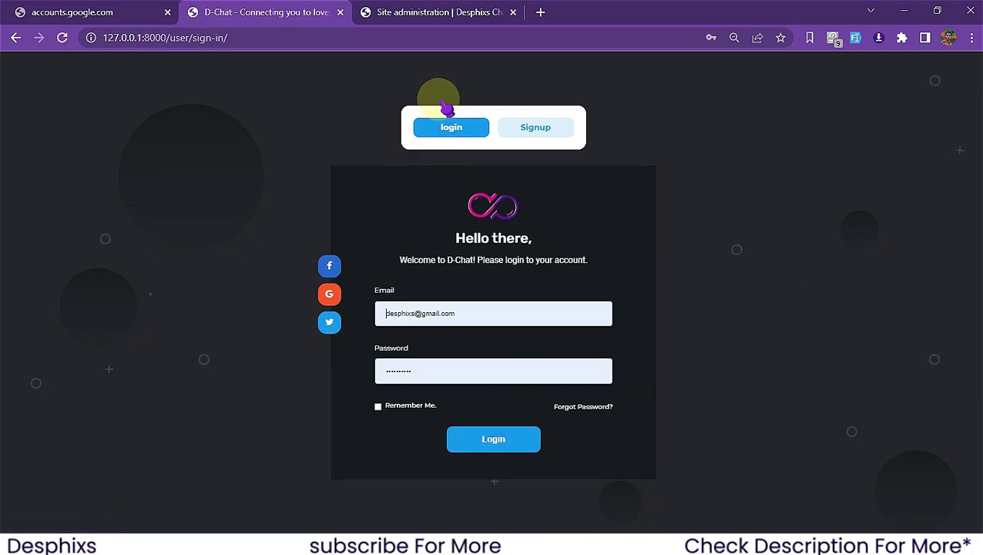
pyautogui.tripleClick(484, 312)
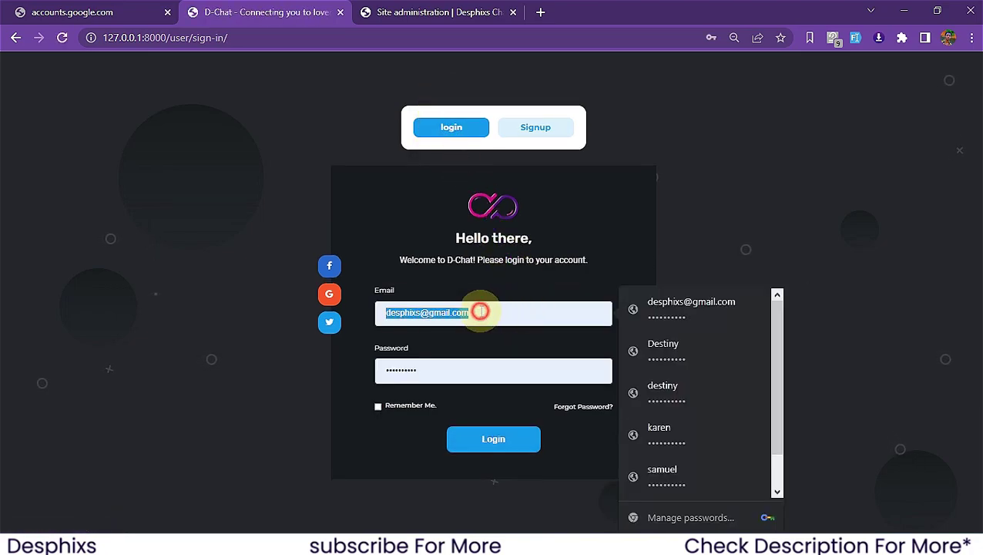
pyautogui.click(389, 312)
pyautogui.doubleClick(430, 372)
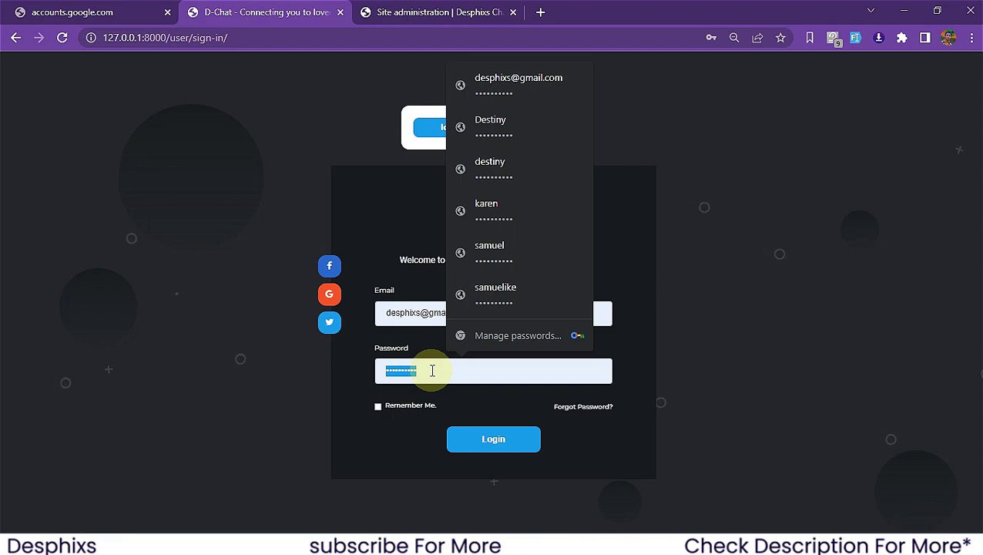
pyautogui.click(298, 387)
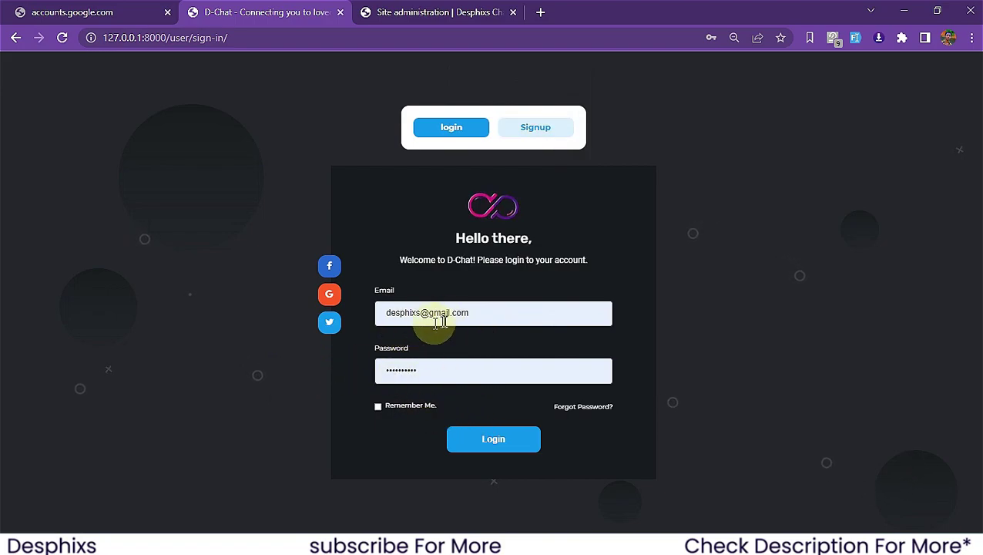
pyautogui.click(416, 407)
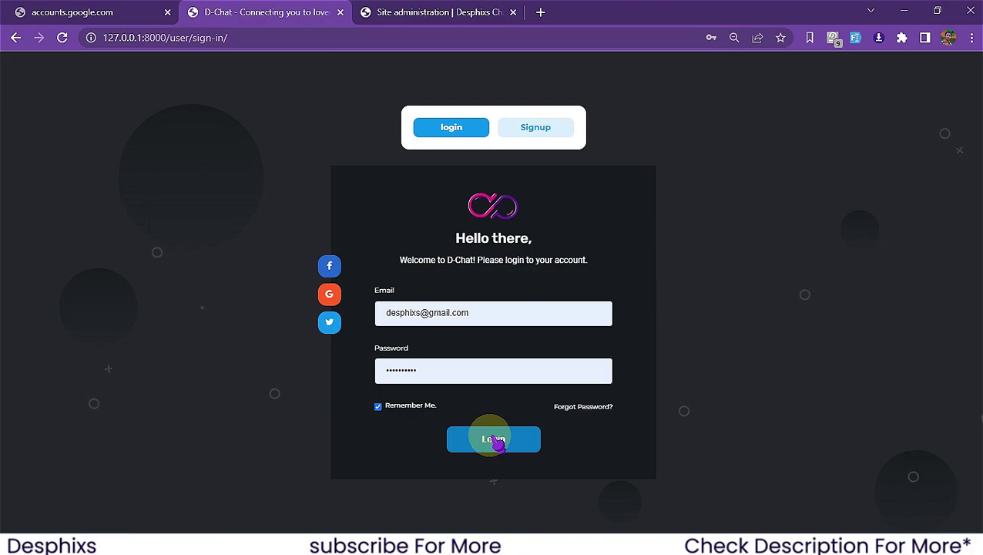
pyautogui.click(497, 441)
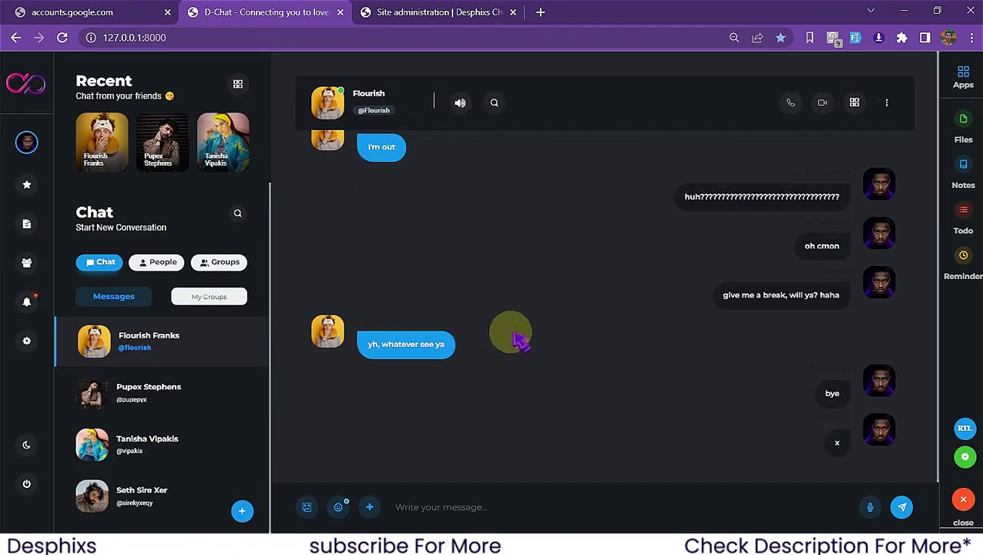
# Step: Open the profile and account menu, then close it again
pyautogui.scroll(3, 511, 334)
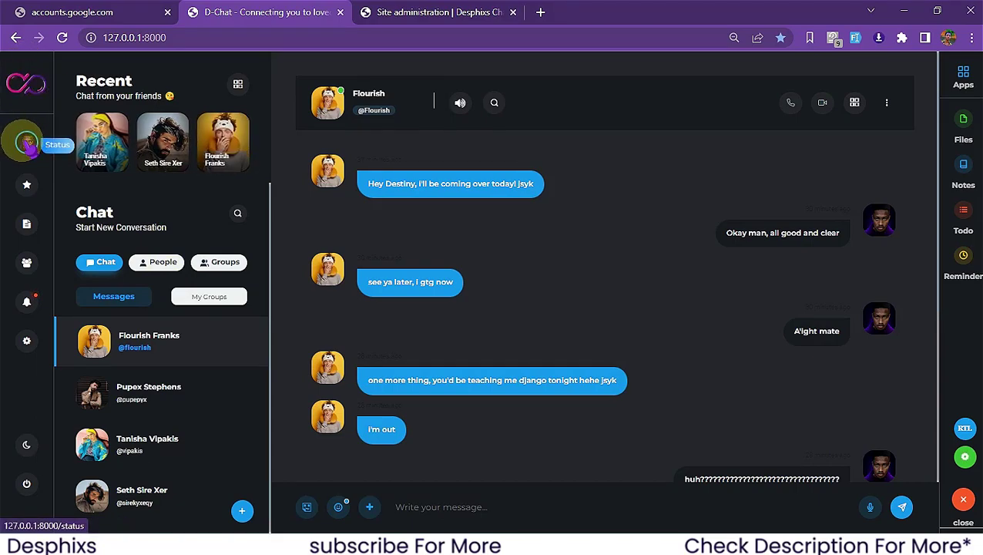
pyautogui.click(28, 148)
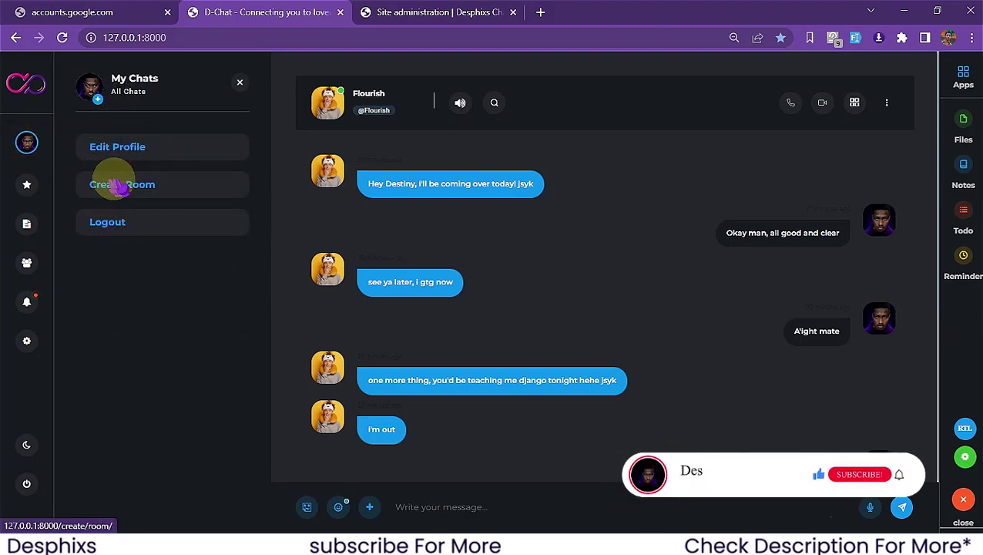
pyautogui.click(241, 83)
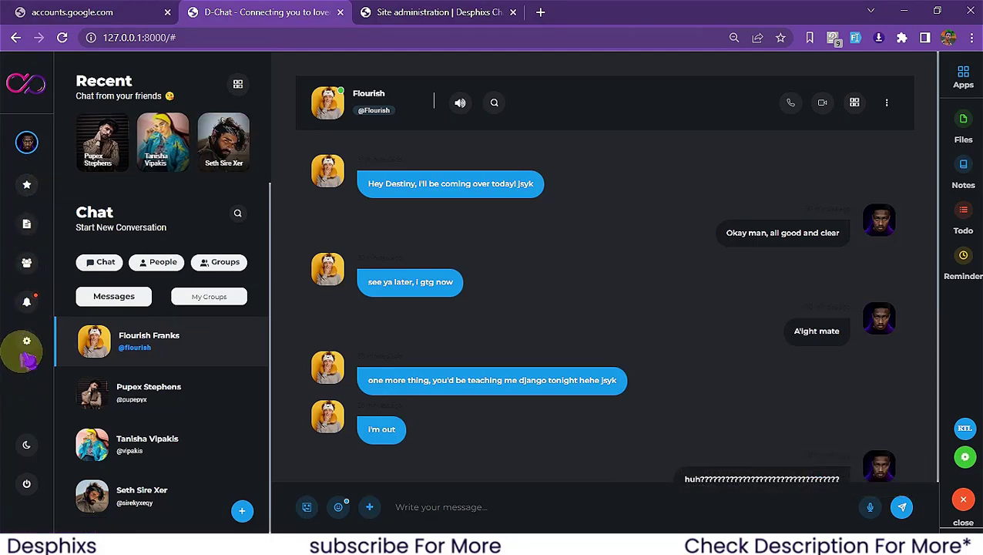
# Step: Toggle between light and dark theme twice, ending on dark, then sign out
pyautogui.click(27, 447)
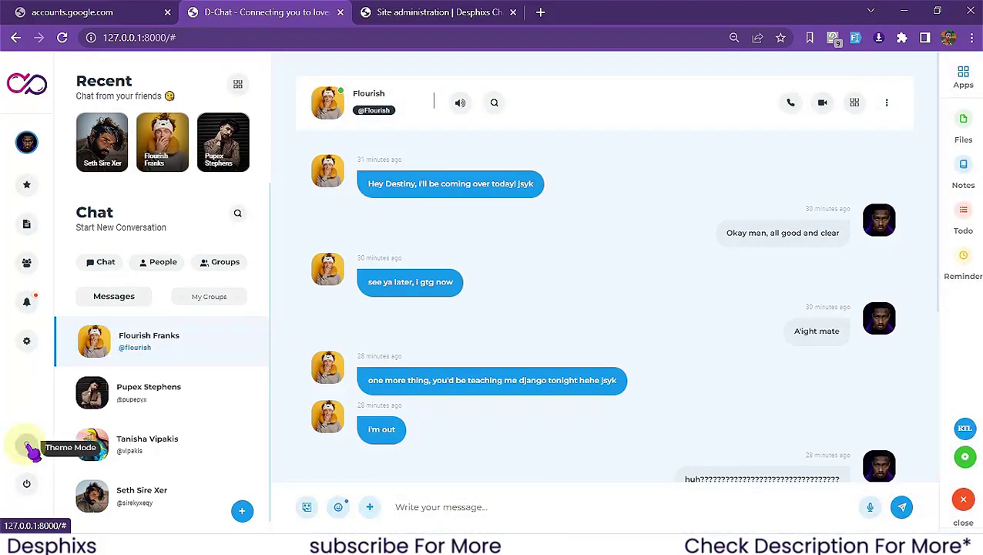
pyautogui.click(28, 447)
pyautogui.click(28, 447)
pyautogui.click(28, 447)
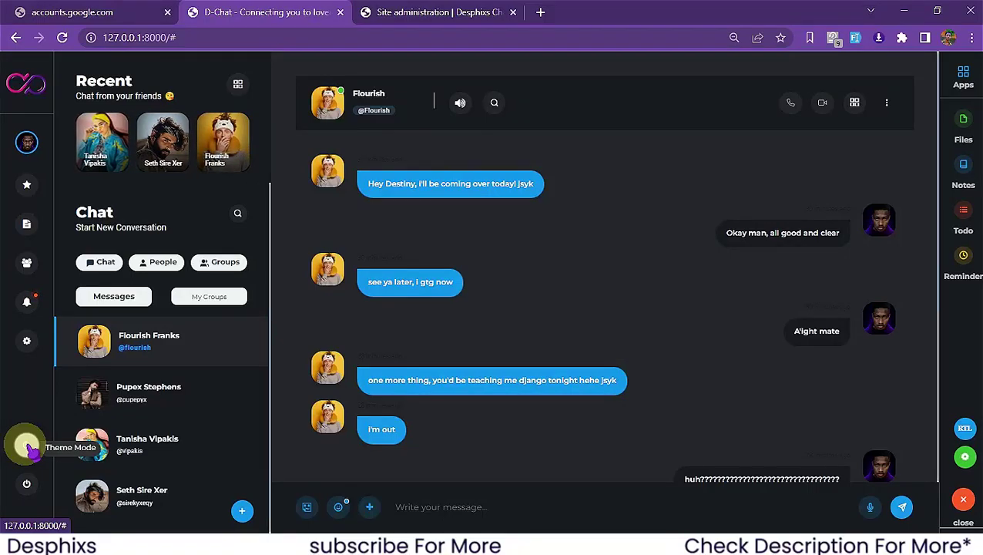
pyautogui.click(28, 486)
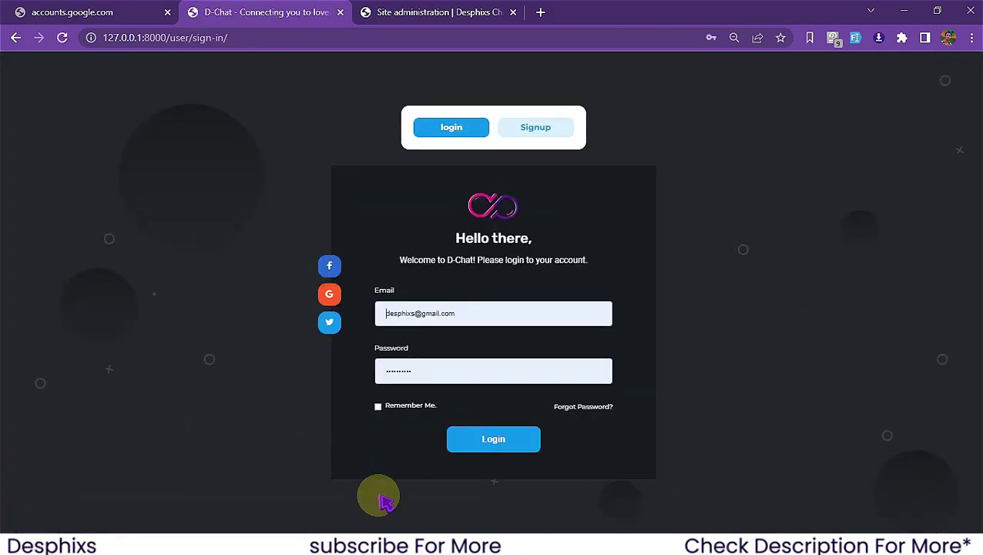
# Step: Log back in with the autofilled credentials
pyautogui.click(509, 438)
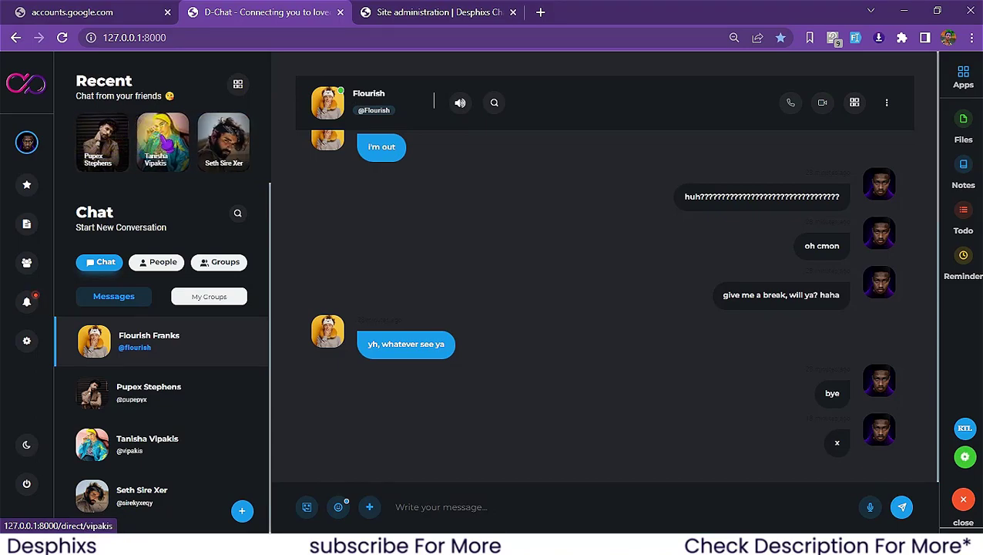
# Step: Send 'hello again' to the third contact, then switch to the other browser window
pyautogui.click(163, 142)
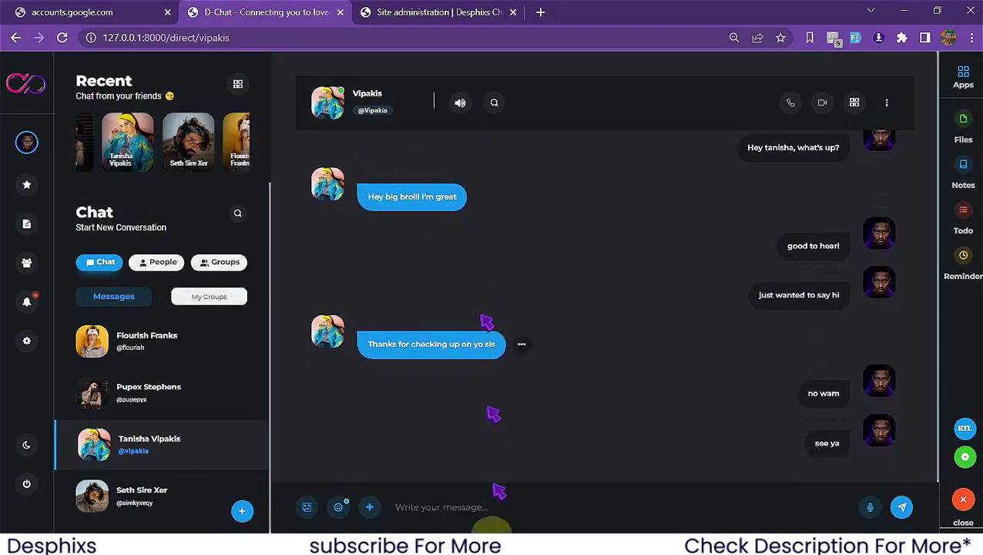
pyautogui.click(449, 507)
pyautogui.write('hello thre')
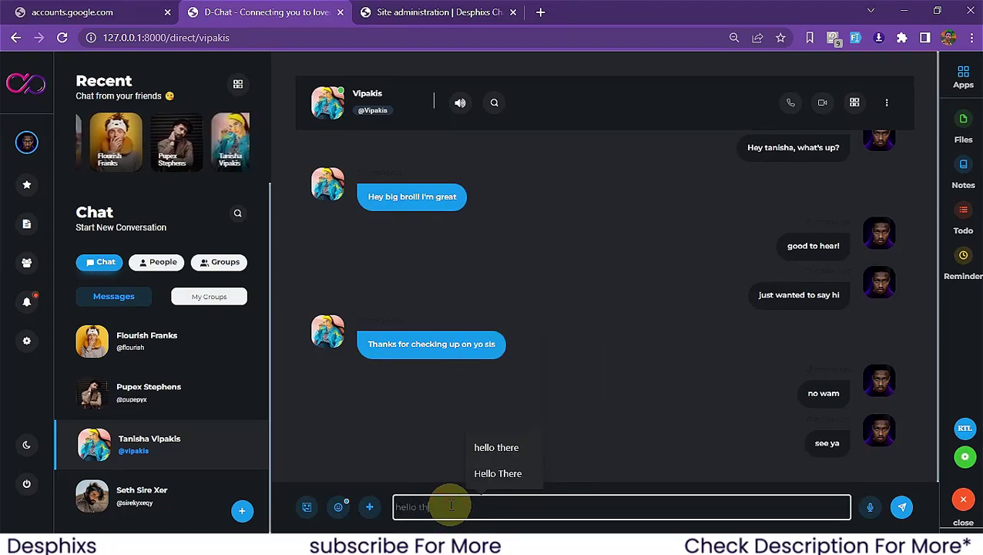
pyautogui.press('BackSpace')
pyautogui.press('BackSpace')
pyautogui.press('BackSpace')
pyautogui.press('BackSpace')
pyautogui.write('again')
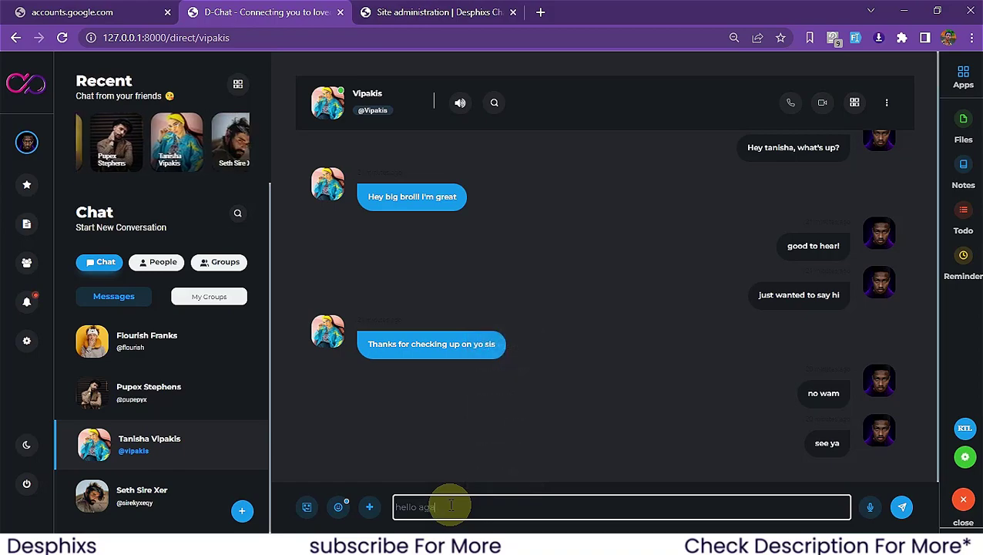
pyautogui.click(900, 507)
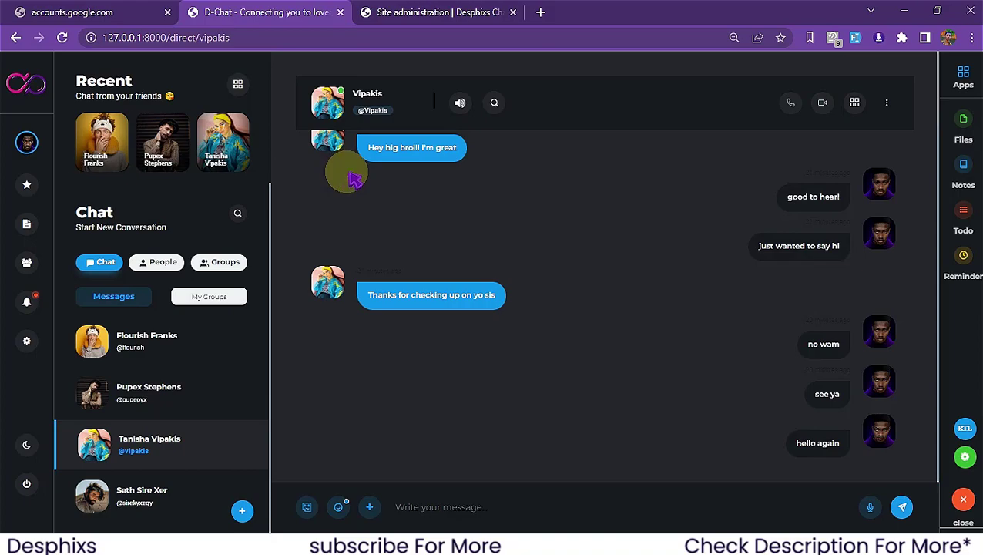
pyautogui.scroll(2, 351, 193)
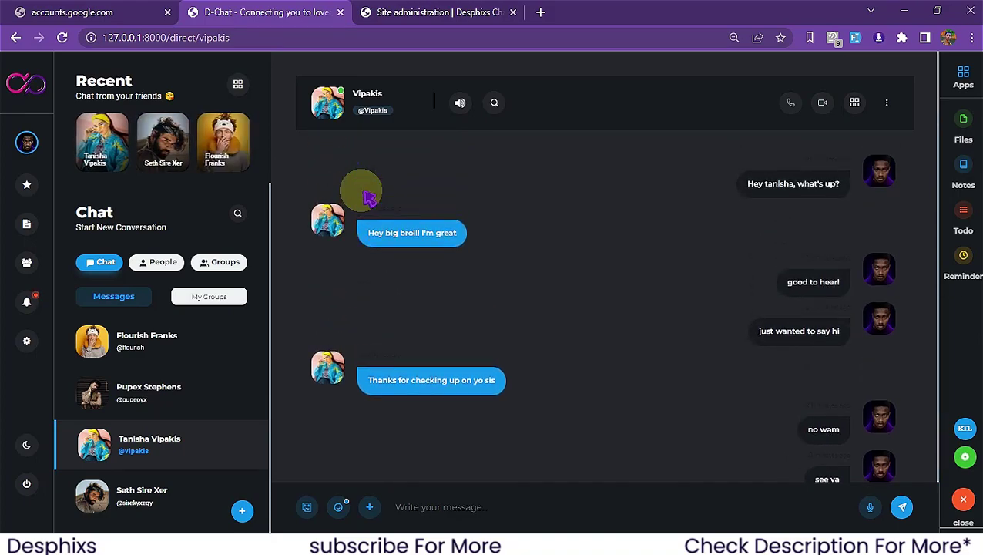
pyautogui.hotkey('alt', 'Tab')
pyautogui.hotkey('alt', 'Tab')
pyautogui.hotkey('alt', 'Tab')
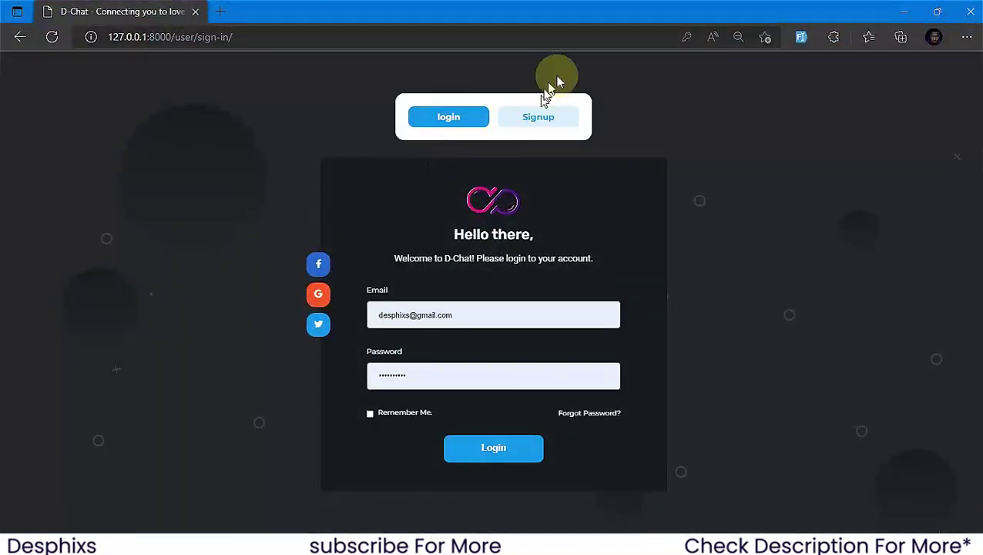
# Step: Create a new account from a sign-up form filled with dummy data
pyautogui.click(541, 117)
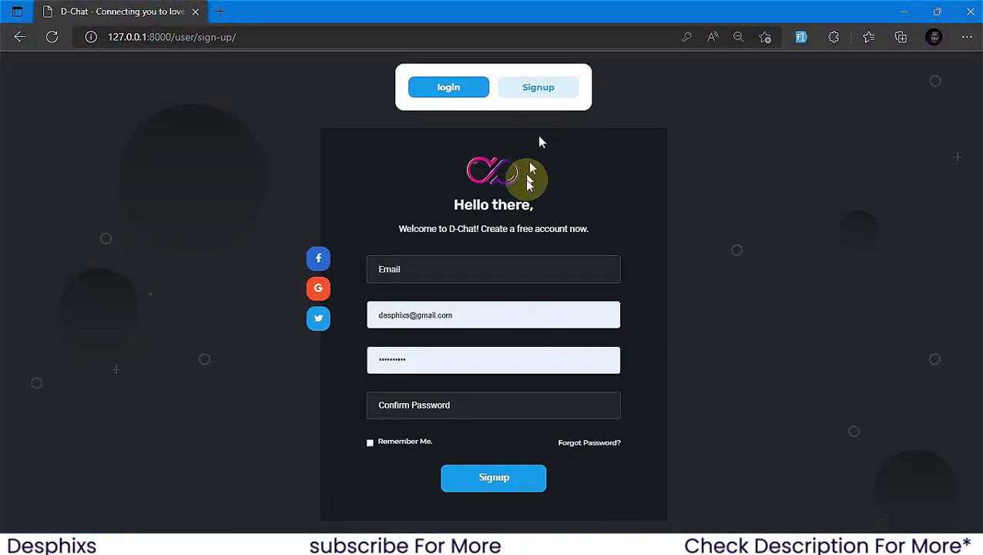
pyautogui.click(801, 37)
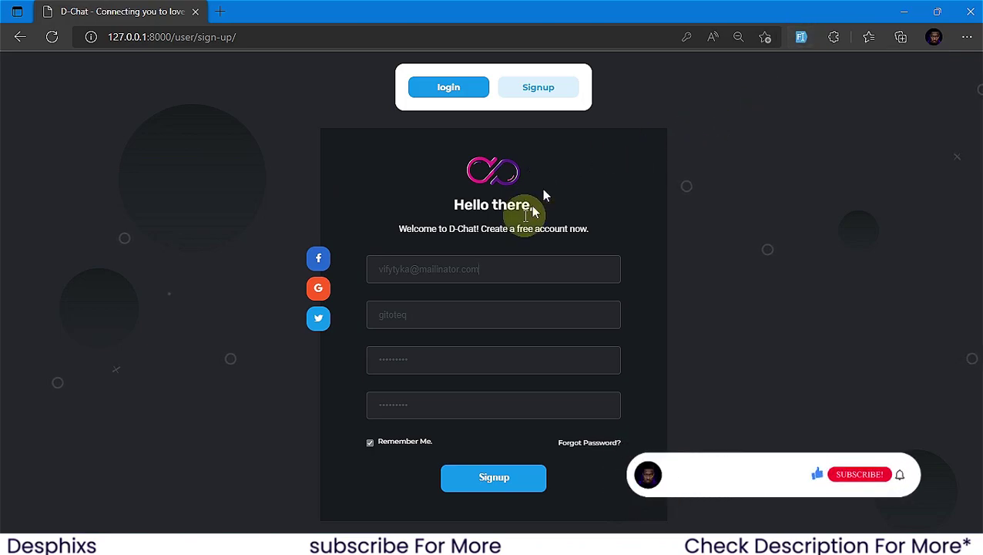
pyautogui.click(491, 479)
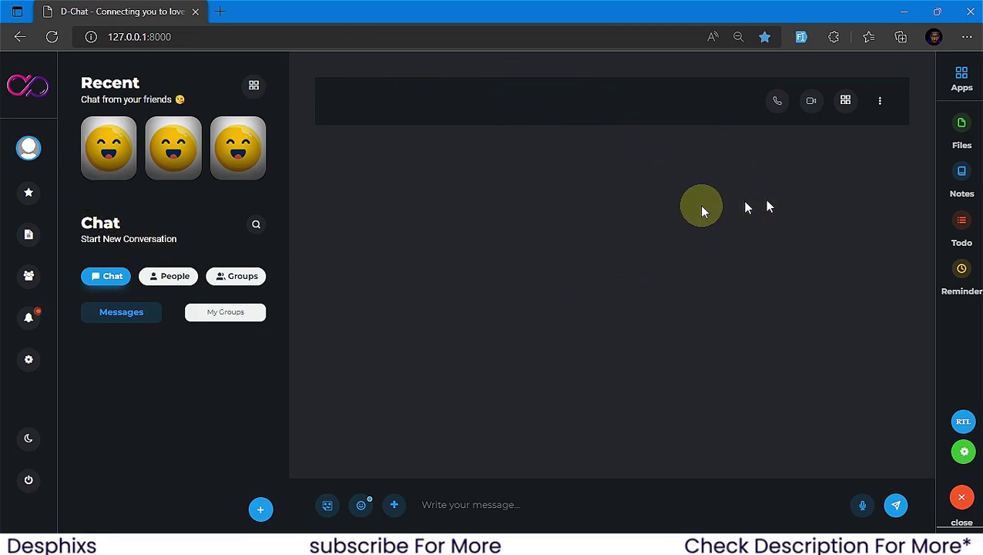
# Step: Open and close the people search box, then scroll through the People directory
pyautogui.click(257, 228)
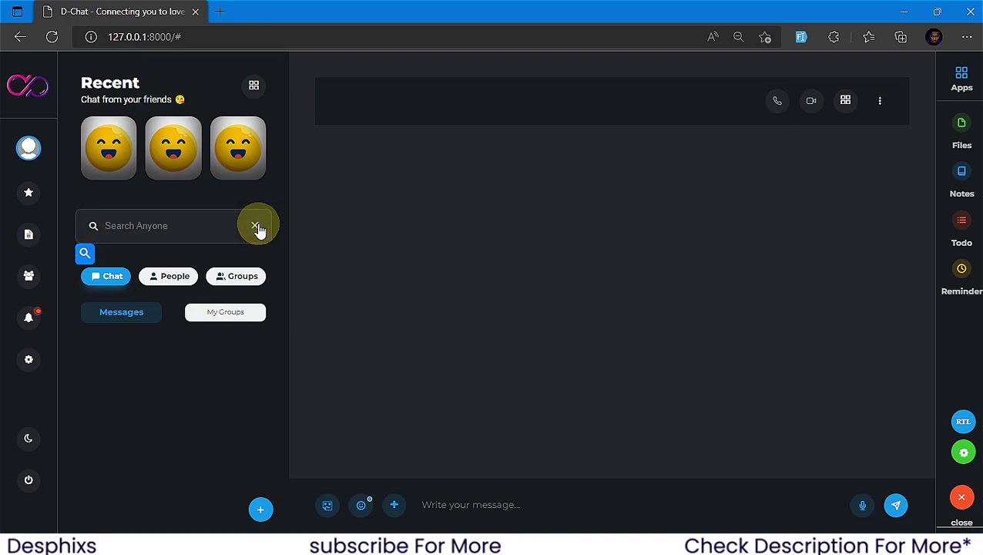
pyautogui.click(257, 227)
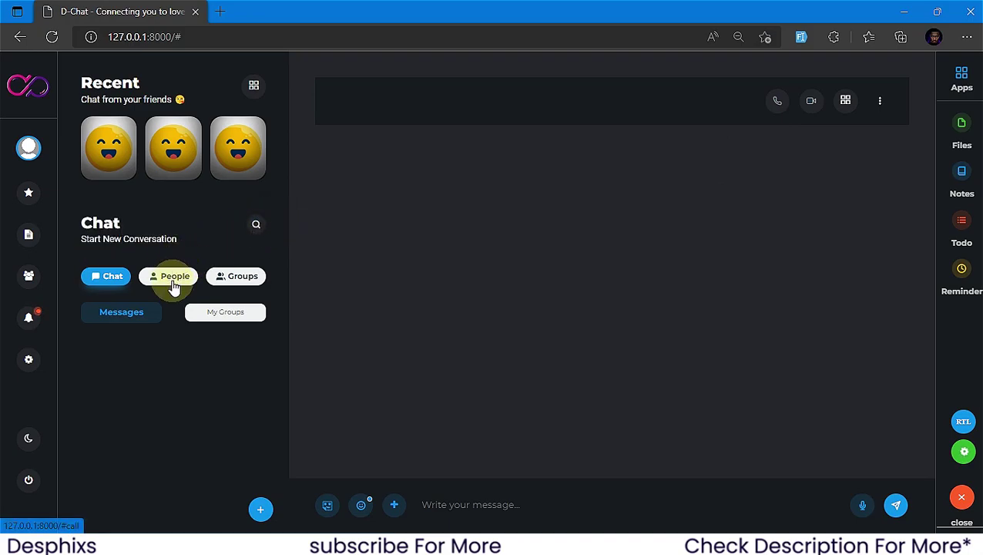
pyautogui.click(174, 282)
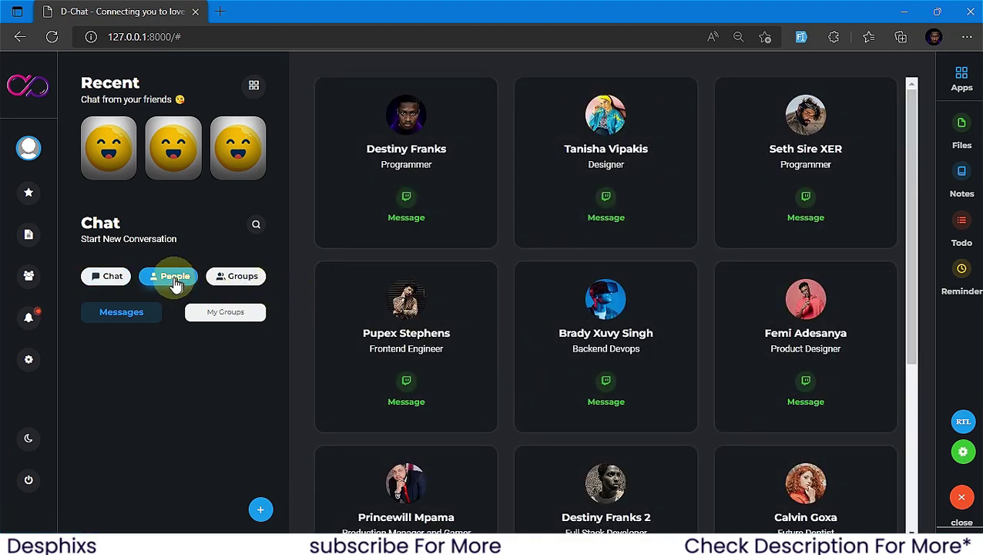
pyautogui.scroll(-2, 472, 325)
pyautogui.scroll(2, 473, 326)
pyautogui.scroll(-2, 472, 325)
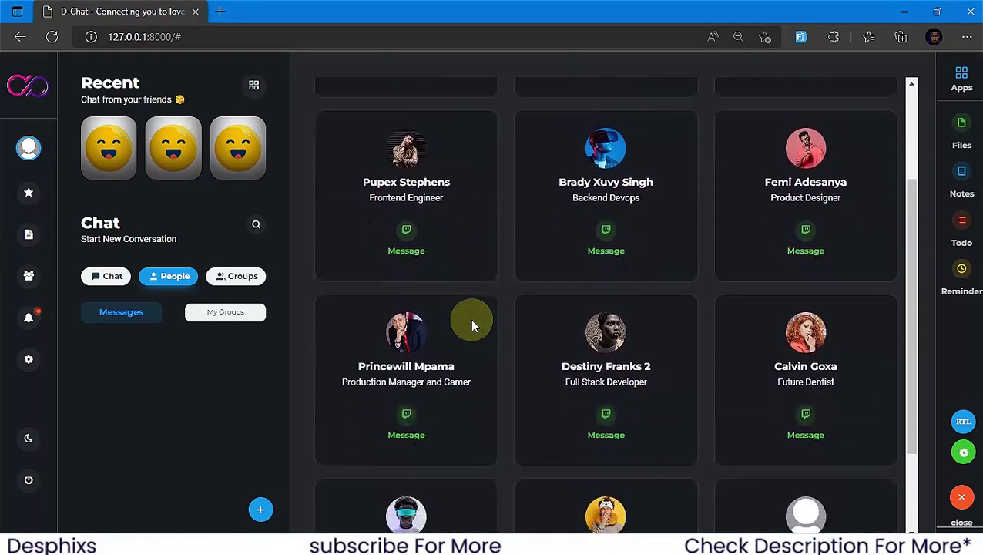
# Step: Select a person card's Production Manager and Gamer title, then return to the other window
pyautogui.moveTo(364, 346); pyautogui.dragTo(455, 366)
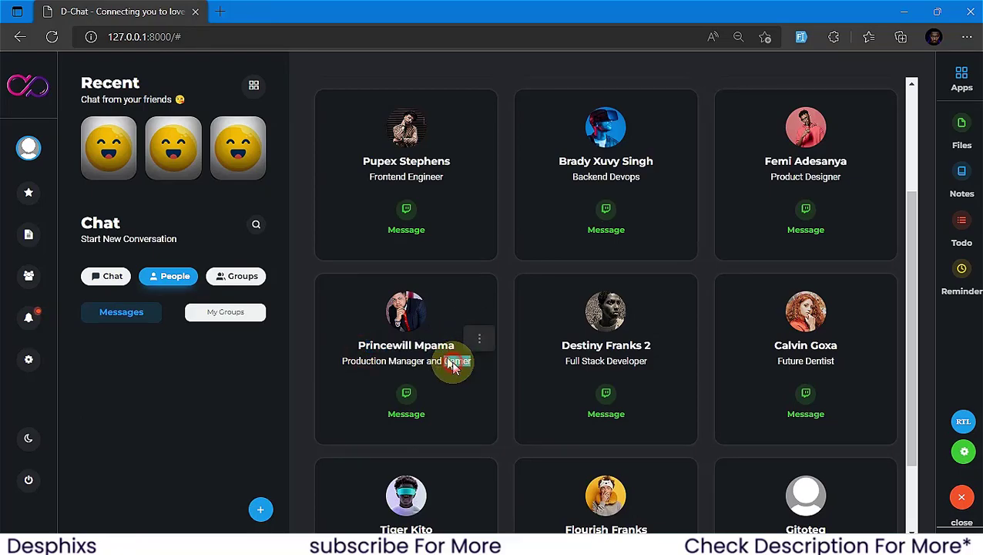
pyautogui.tripleClick(454, 362)
pyautogui.click(604, 345)
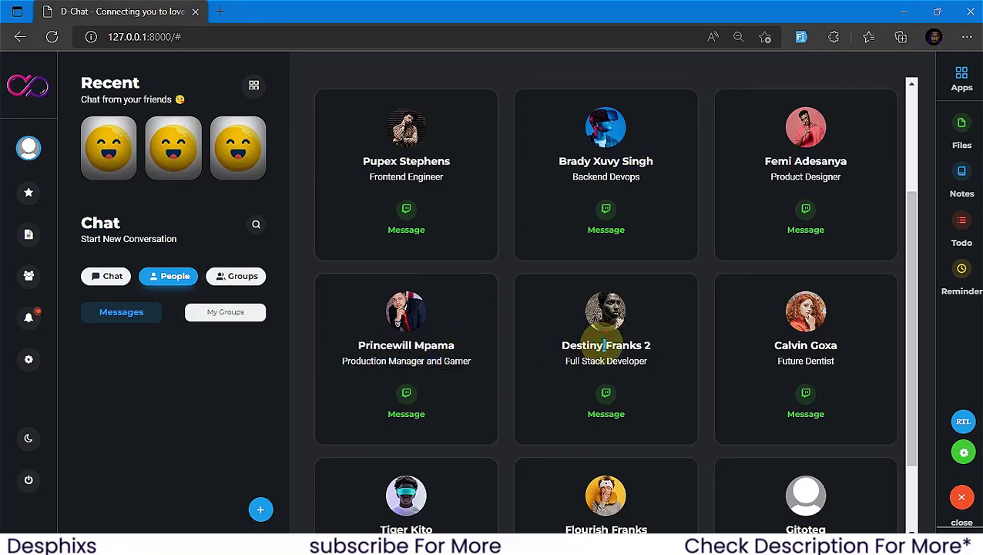
pyautogui.scroll(3, 762, 313)
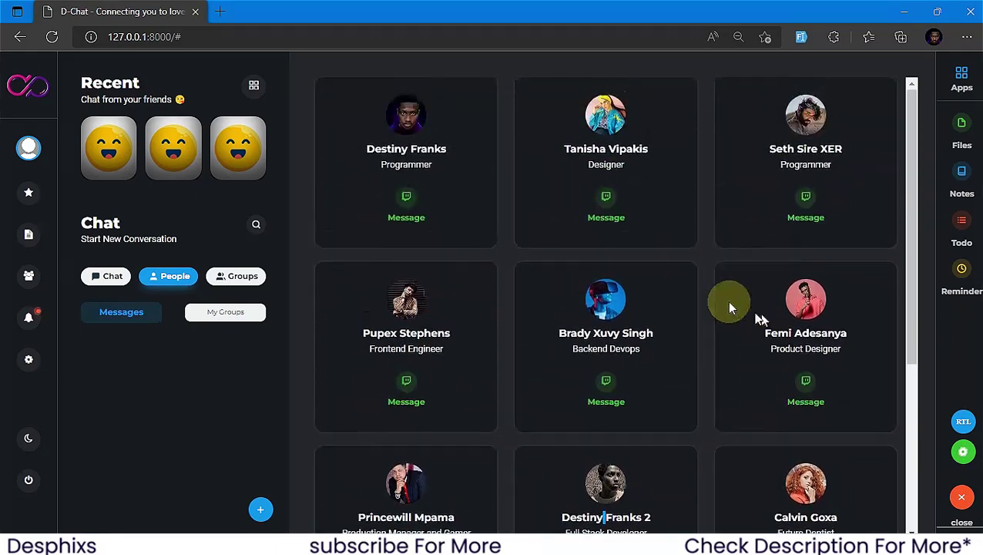
pyautogui.hotkey('alt', 'Tab')
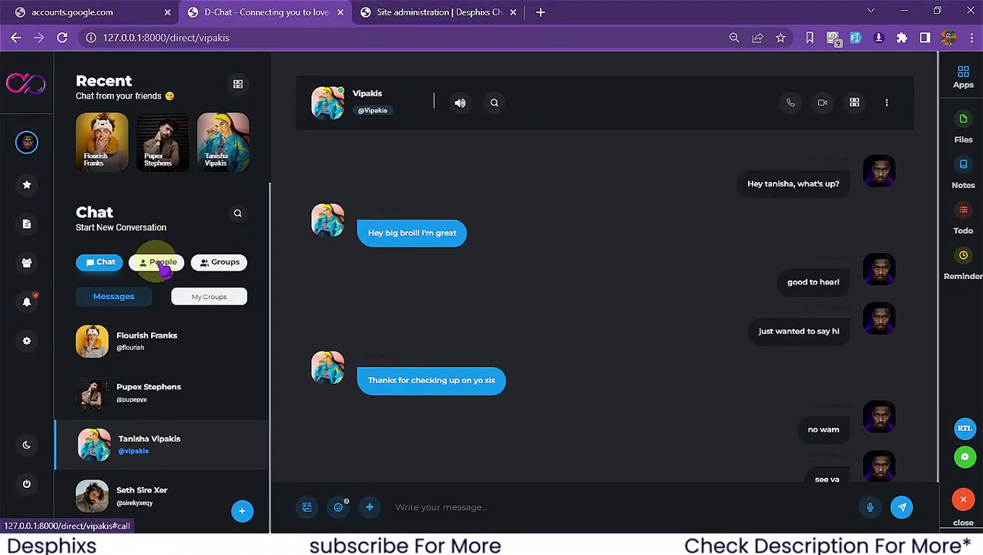
pyautogui.click(158, 264)
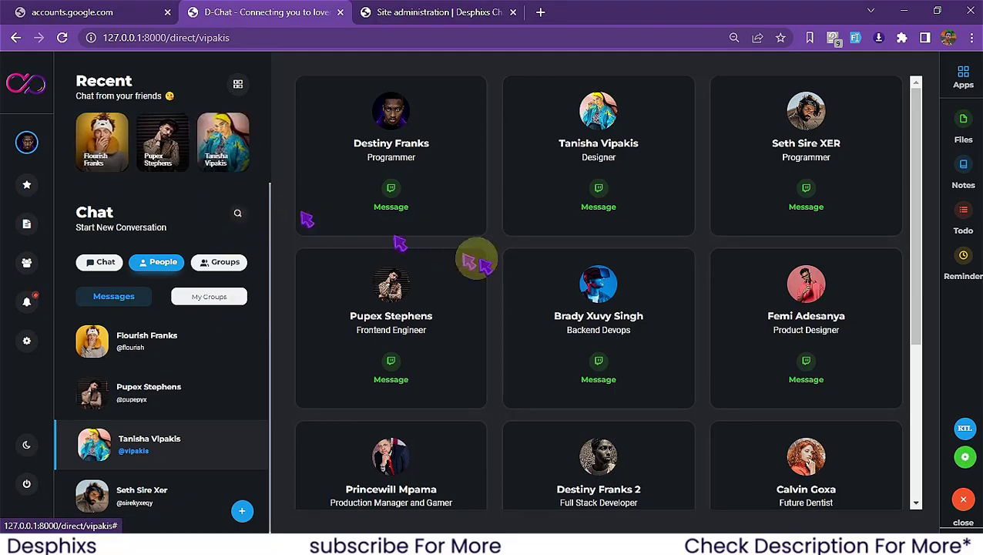
pyautogui.scroll(-4, 609, 354)
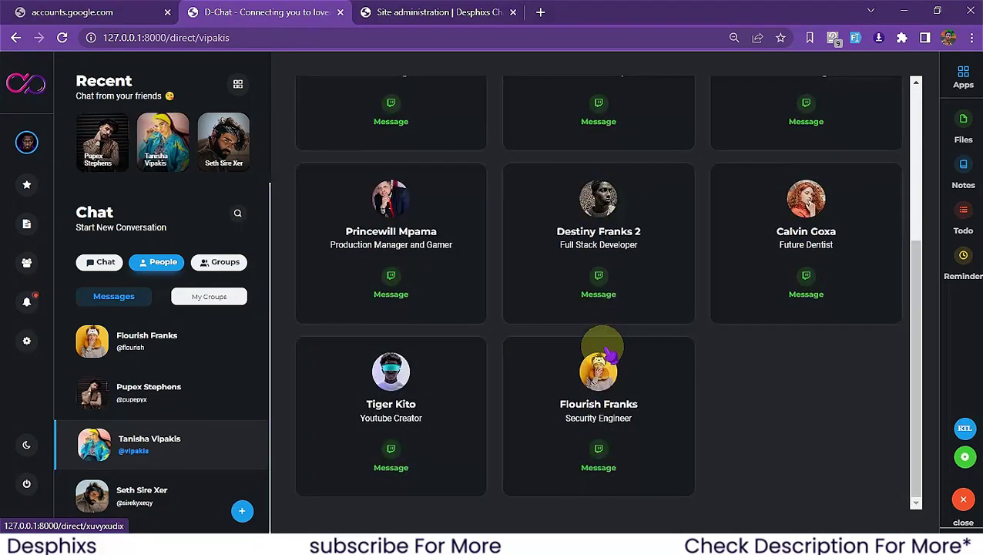
pyautogui.scroll(4, 609, 355)
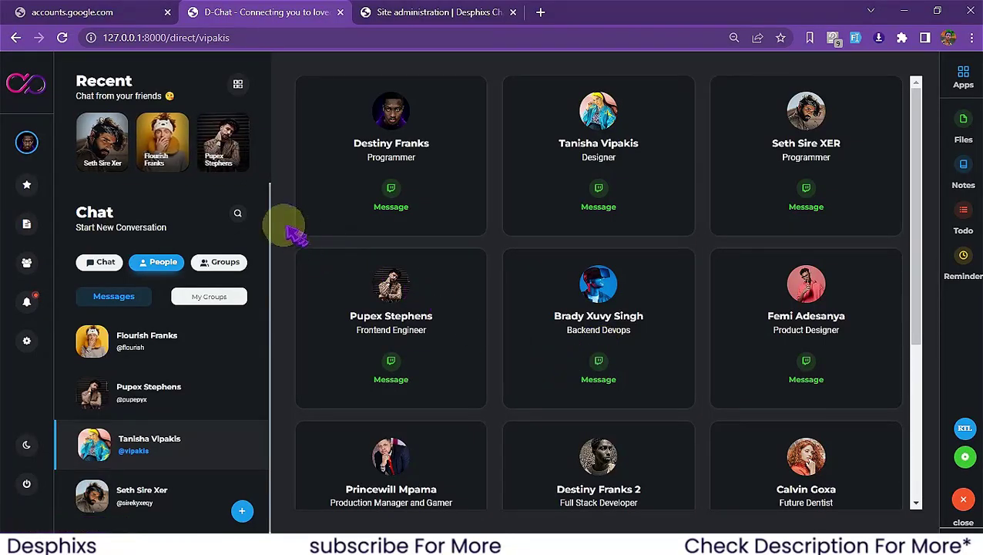
pyautogui.click(238, 213)
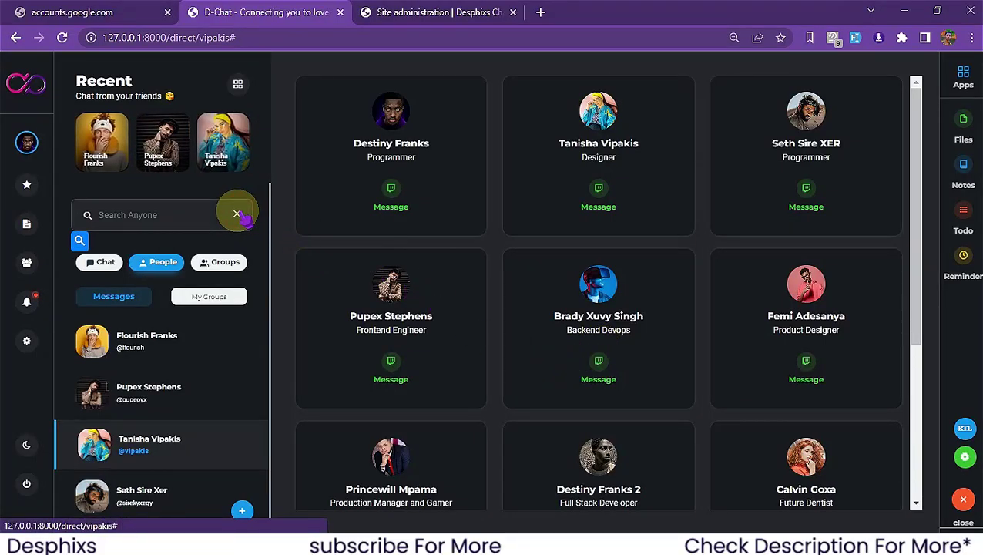
pyautogui.click(195, 213)
pyautogui.write('fmi')
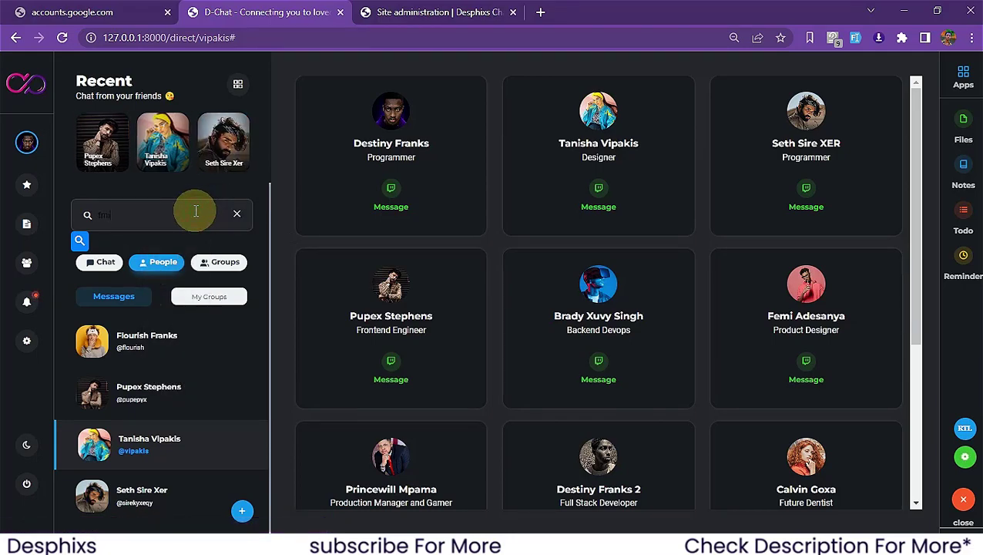
pyautogui.press('BackSpace')
pyautogui.press('BackSpace')
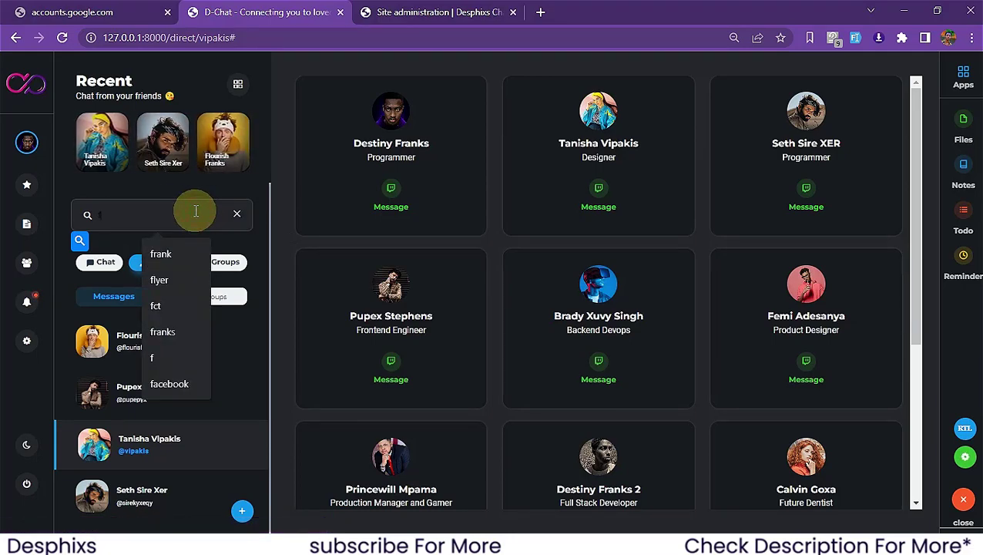
pyautogui.write('emi')
pyautogui.click(79, 241)
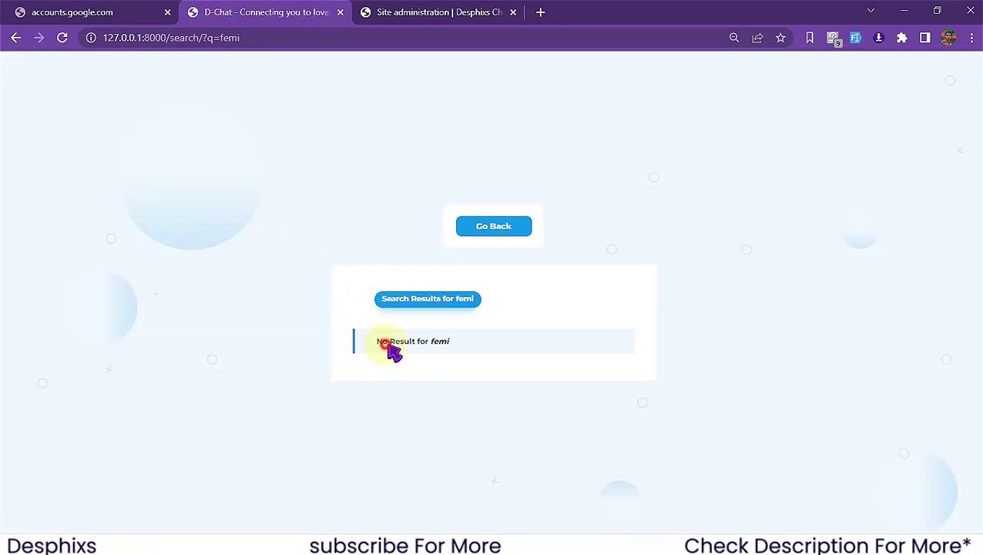
pyautogui.moveTo(386, 342); pyautogui.dragTo(453, 343)
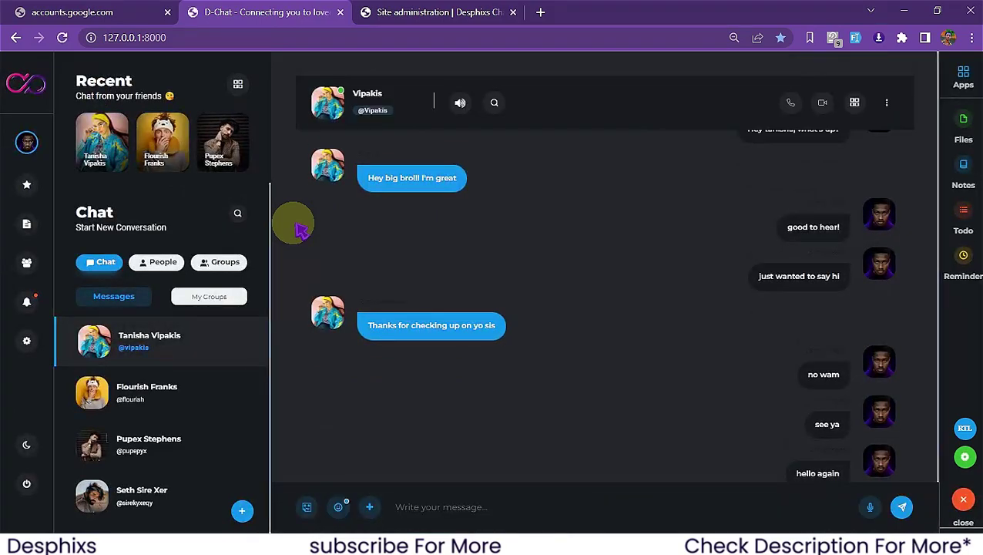
# Step: Start a direct chat with the Product Designer from the People directory
pyautogui.click(154, 260)
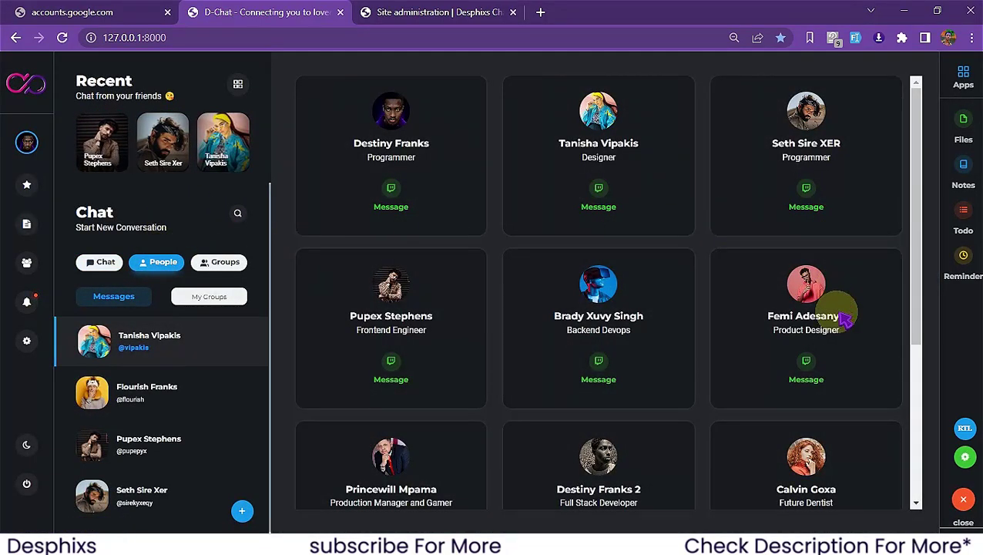
pyautogui.scroll(-3, 845, 319)
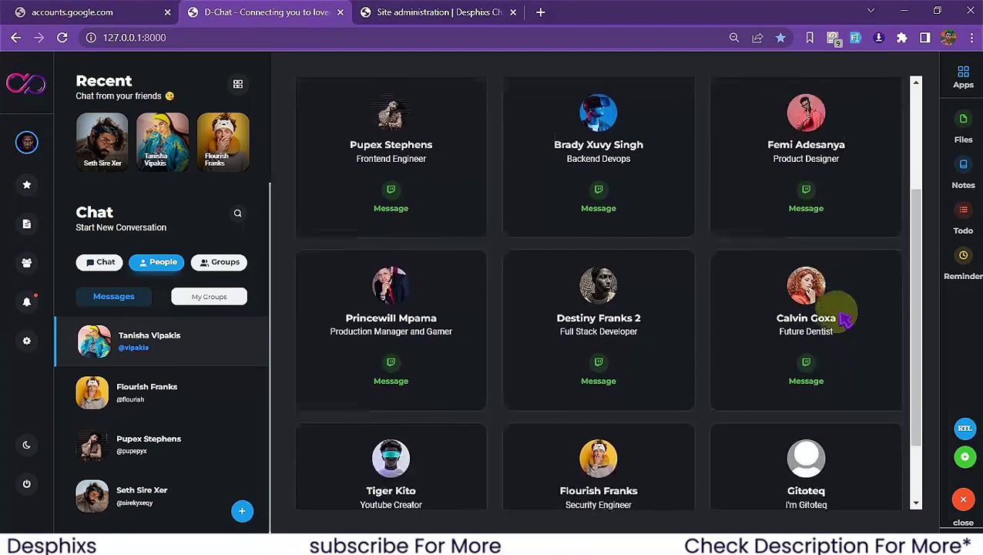
pyautogui.scroll(-2, 845, 319)
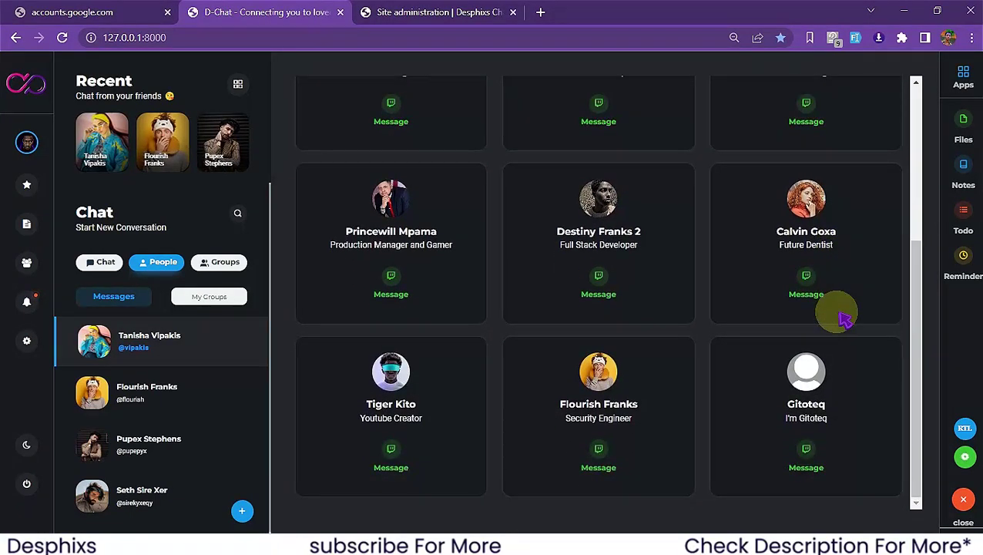
pyautogui.scroll(3, 845, 319)
pyautogui.scroll(1, 845, 319)
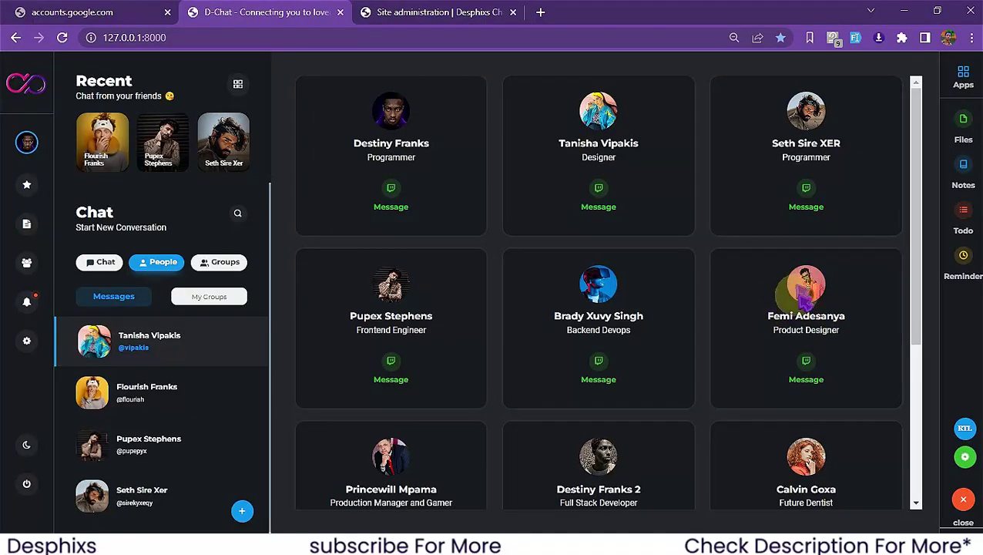
pyautogui.click(819, 367)
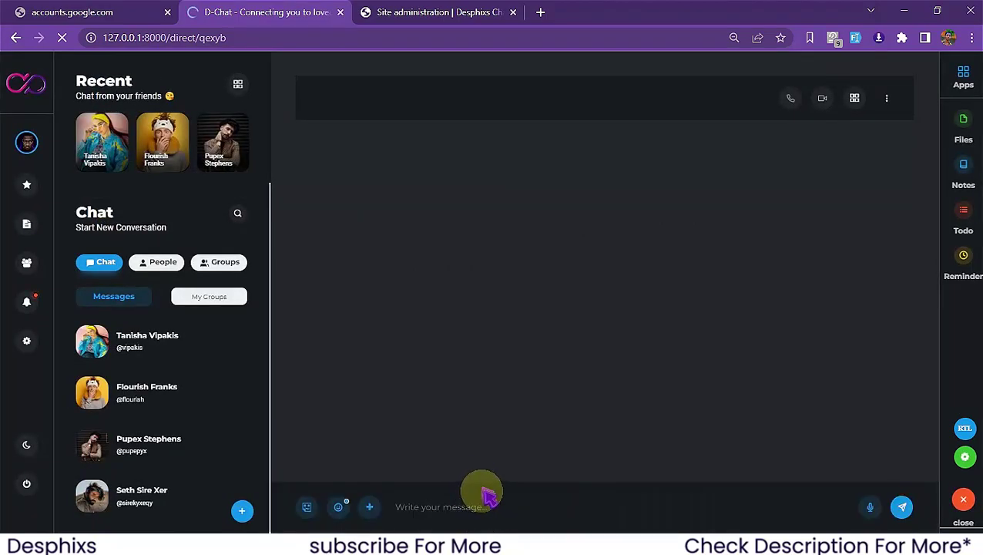
# Step: Send 'Hi there' to the Product Designer and view their profile details
pyautogui.click(486, 506)
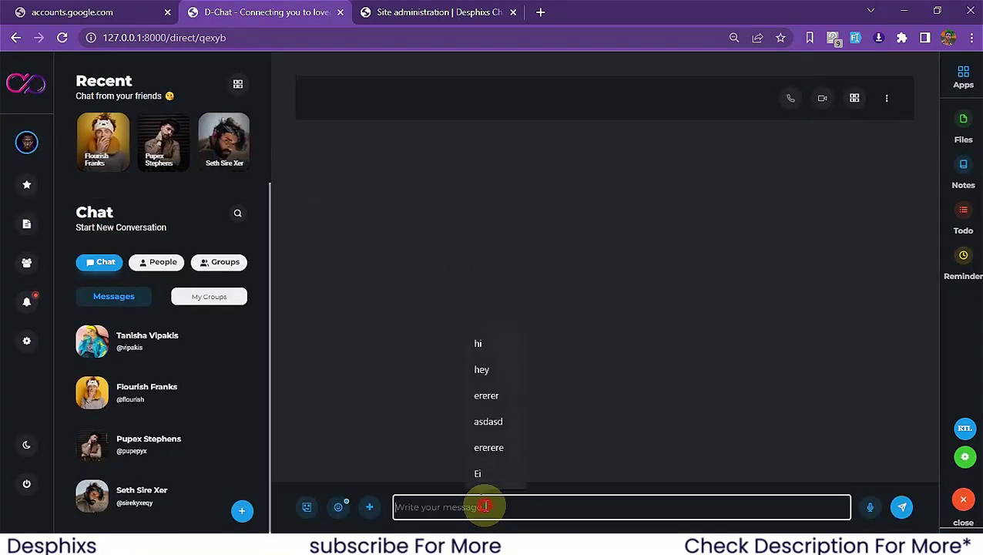
pyautogui.write('Hi there')
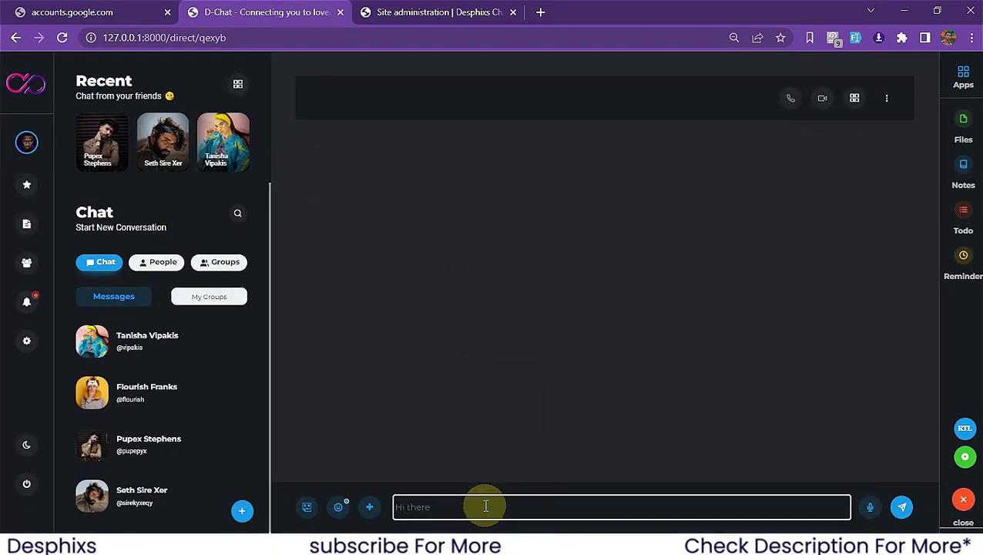
pyautogui.press('Return')
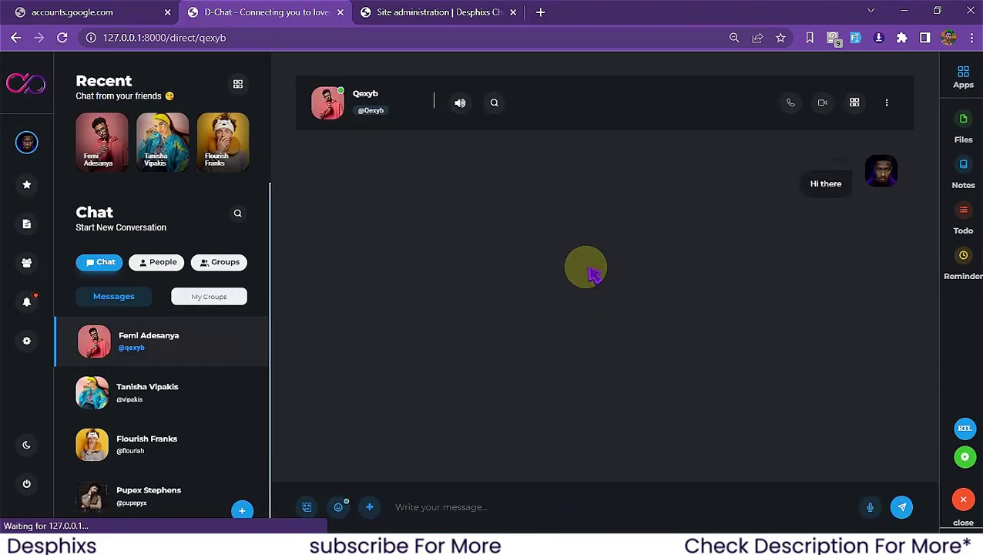
pyautogui.click(327, 103)
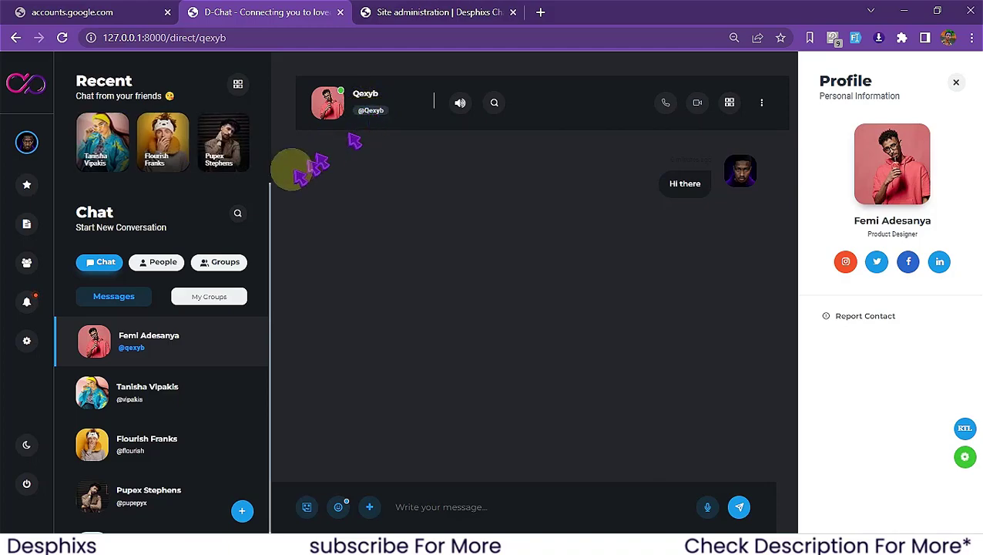
# Step: Find the Product Designer by entering the contact's username in Search Anyone
pyautogui.click(235, 213)
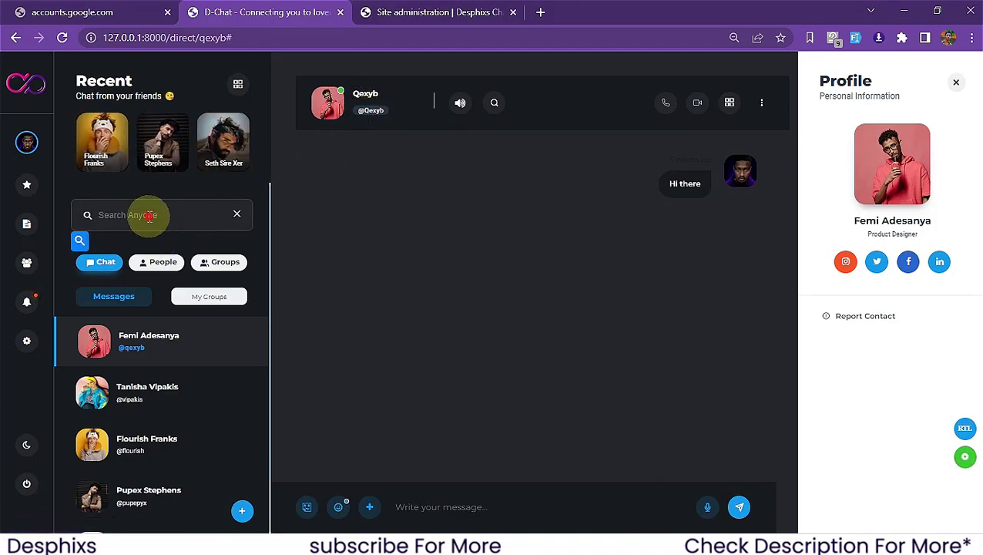
pyautogui.click(150, 215)
pyautogui.write('qex')
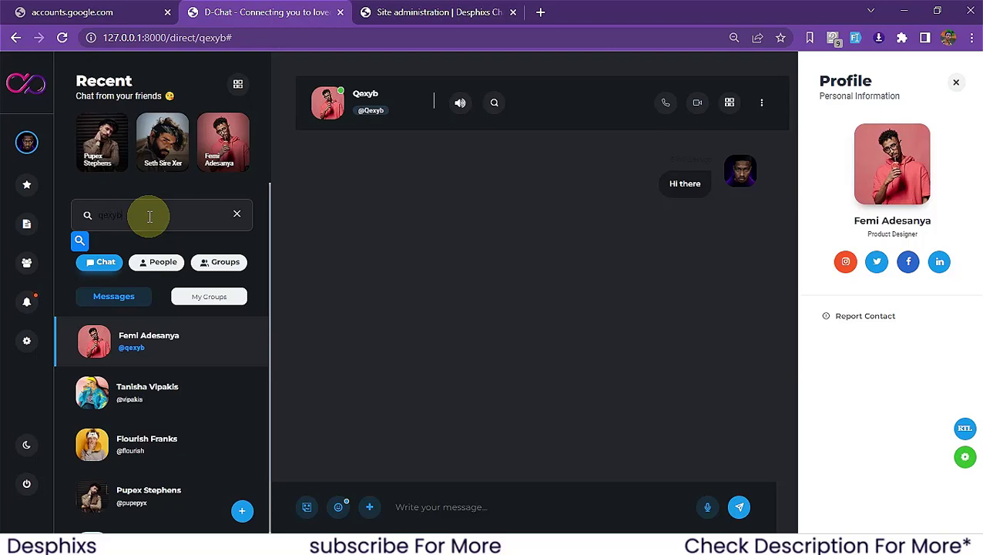
pyautogui.write('yb')
pyautogui.click(80, 239)
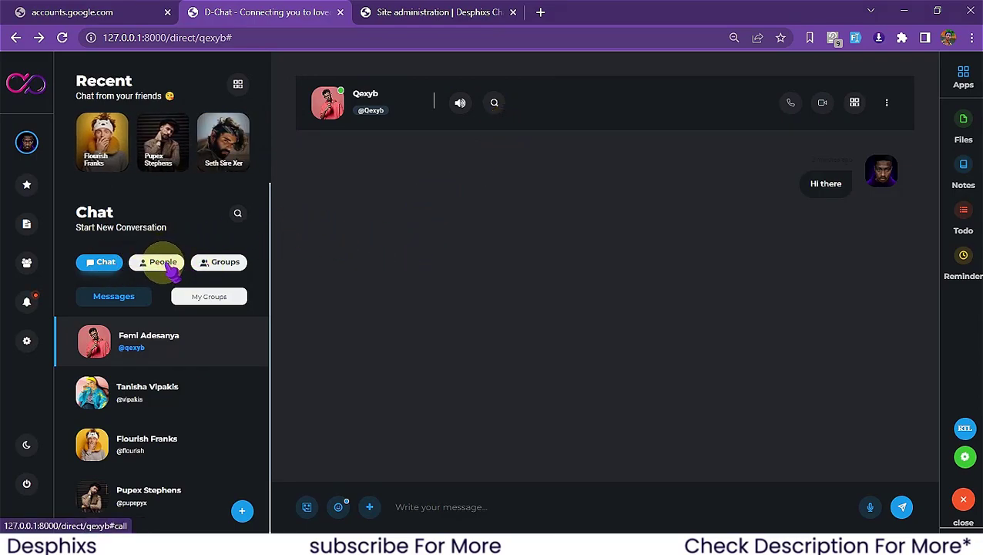
# Step: Browse People, then list the six group cards from Meme Houz to D Physics Guys
pyautogui.click(162, 263)
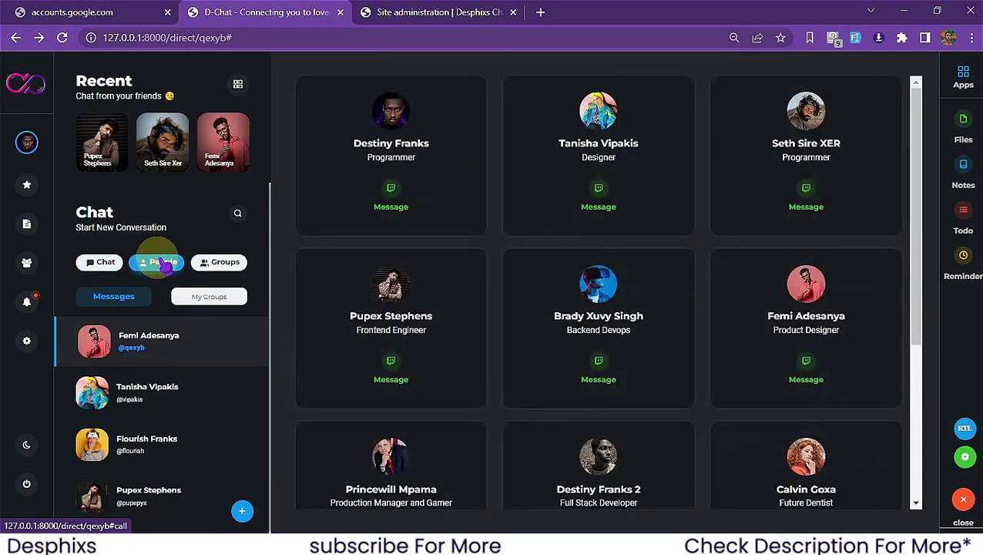
pyautogui.click(215, 265)
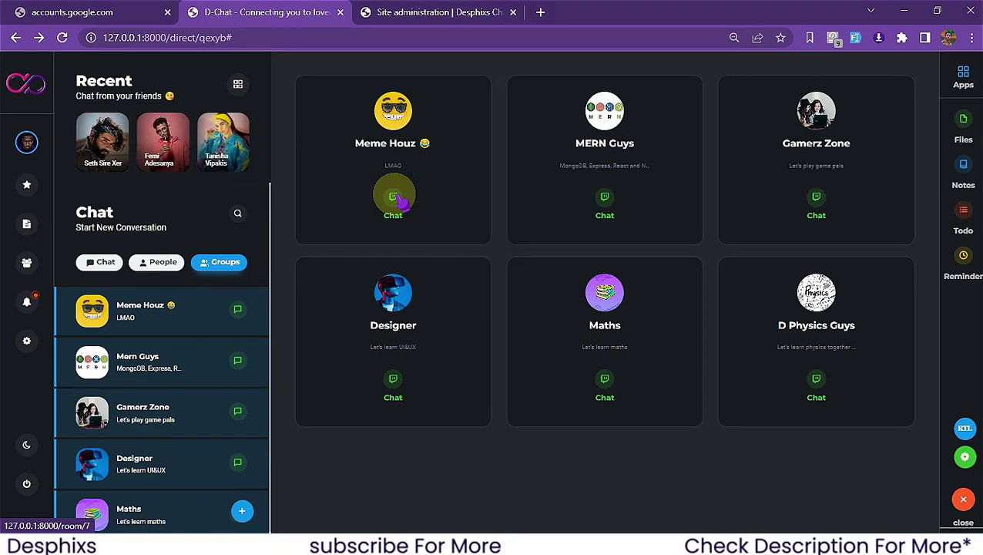
# Step: Leave the Meme Houz room via its quick-action menu and return to the groups list
pyautogui.click(397, 199)
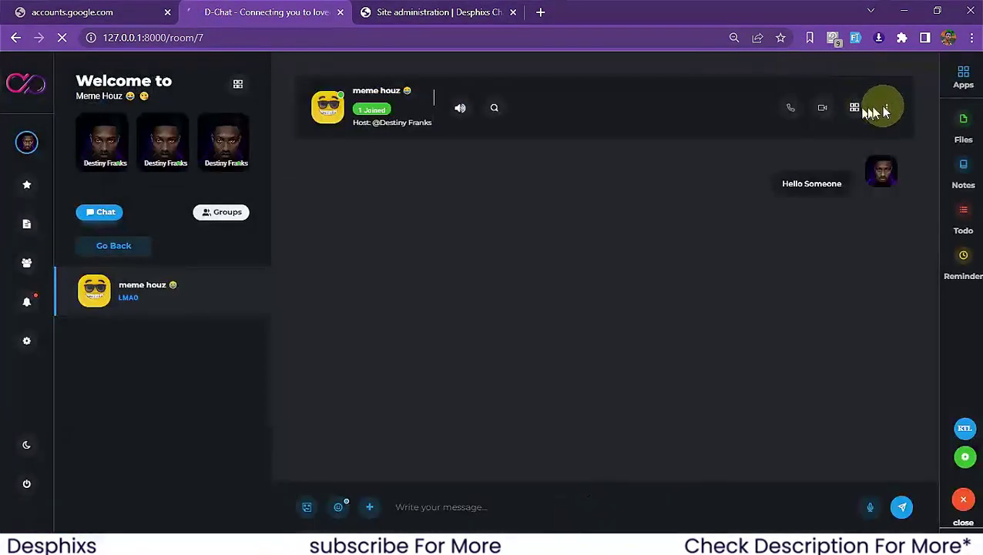
pyautogui.click(888, 109)
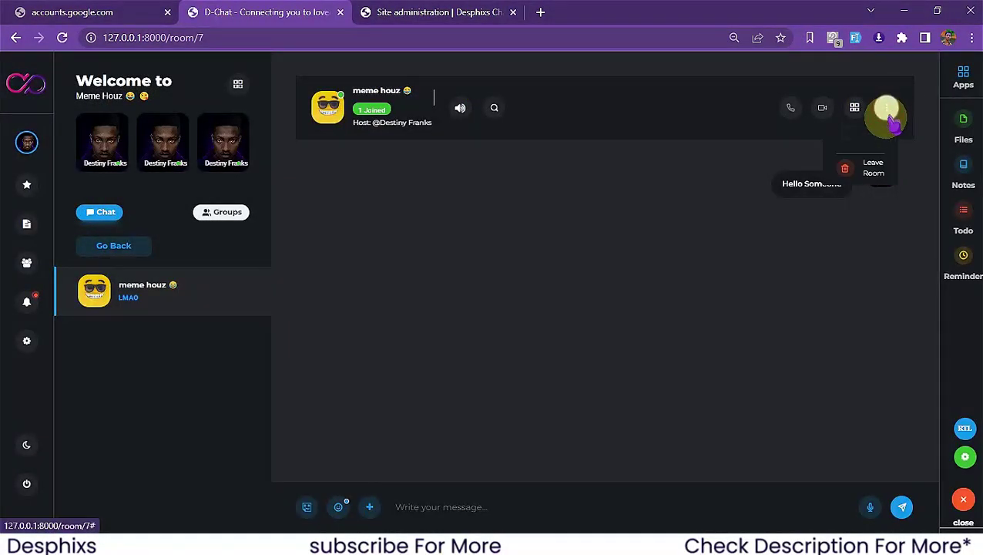
pyautogui.click(846, 168)
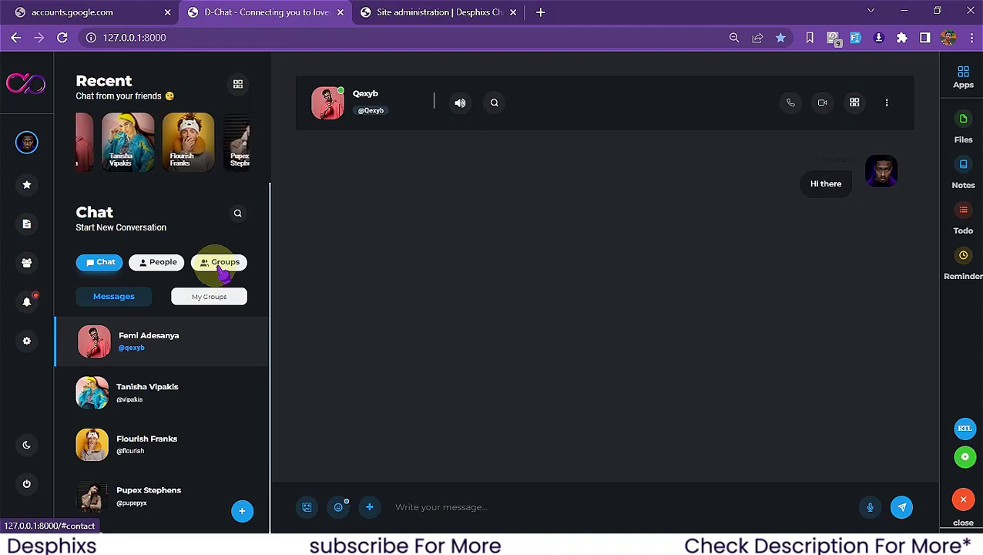
pyautogui.click(220, 265)
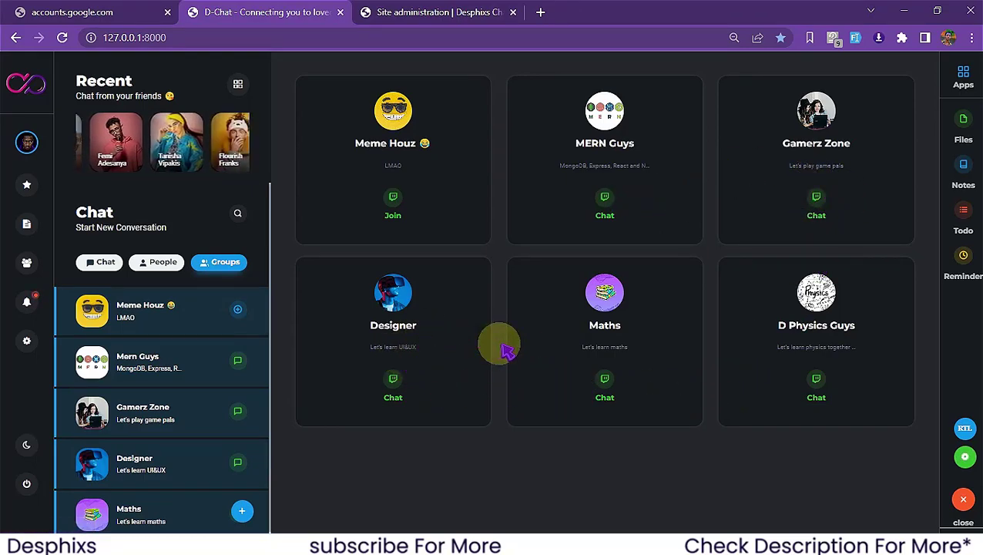
# Step: Post 'hello somebody' and 'why si the group quiet' in MERN Guys, then return home
pyautogui.click(605, 208)
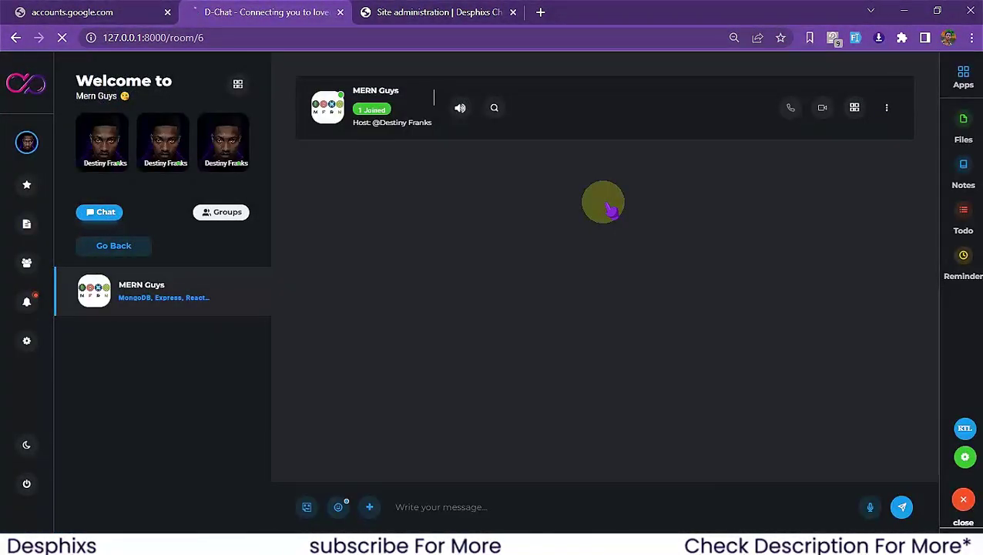
pyautogui.click(526, 504)
pyautogui.write('Hello some')
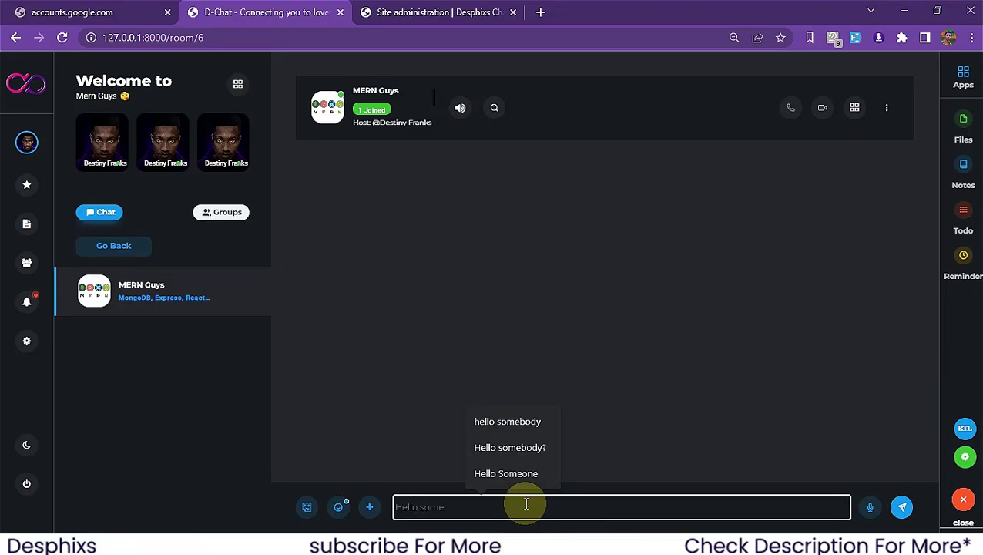
pyautogui.click(527, 426)
pyautogui.press('Return')
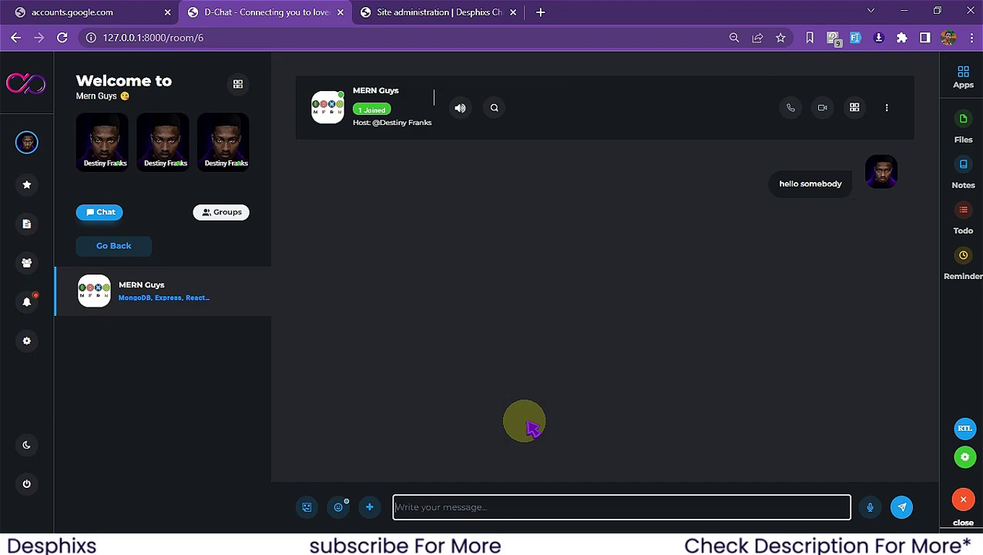
pyautogui.click(532, 428)
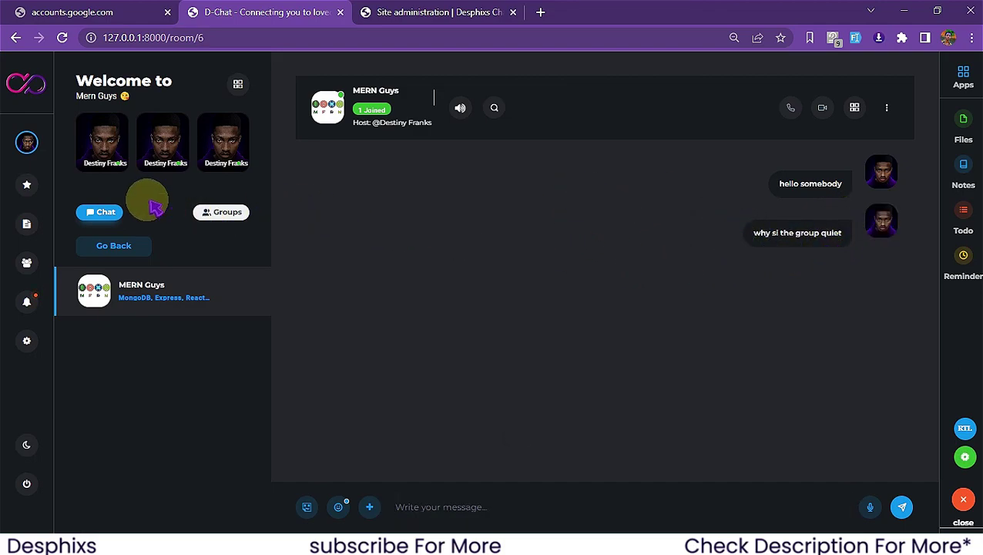
pyautogui.click(116, 243)
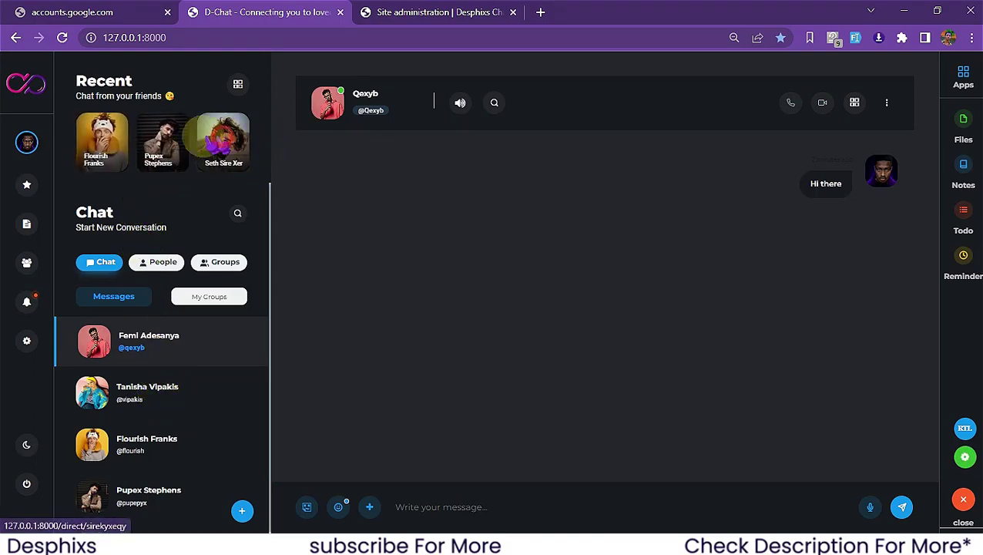
# Step: Briefly view one contact's chat, then scroll through another contact's chat ending with 'bye'
pyautogui.click(150, 393)
pyautogui.scroll(1, 524, 375)
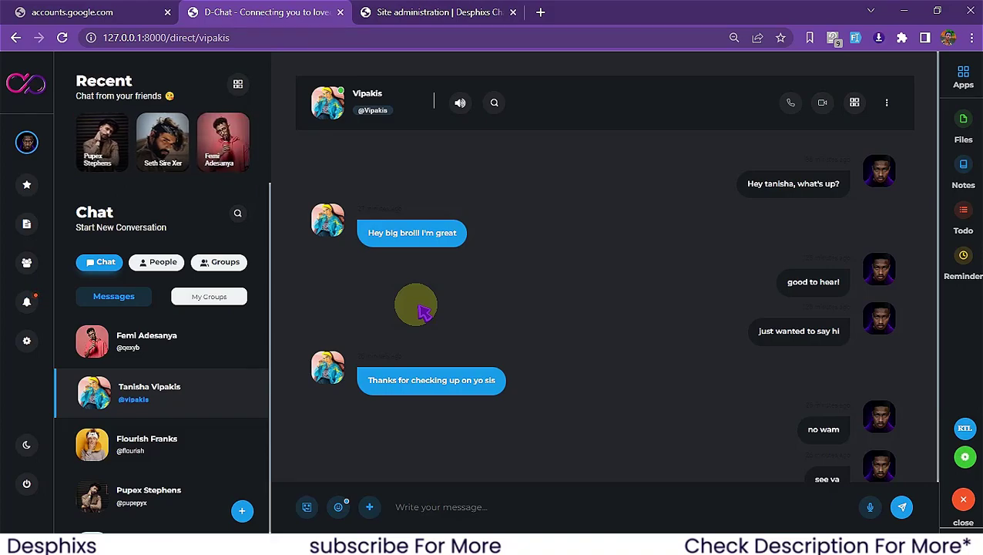
pyautogui.click(160, 449)
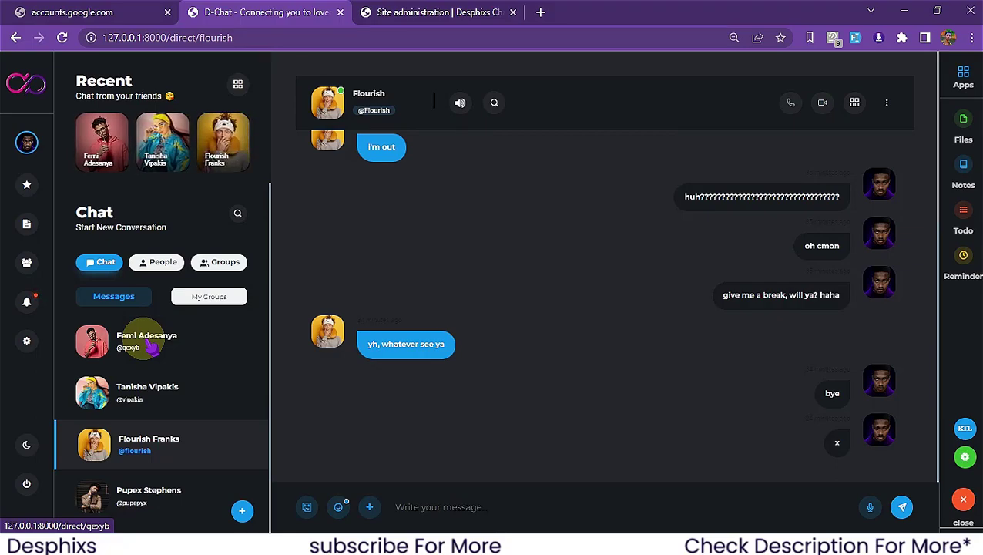
pyautogui.scroll(4, 501, 272)
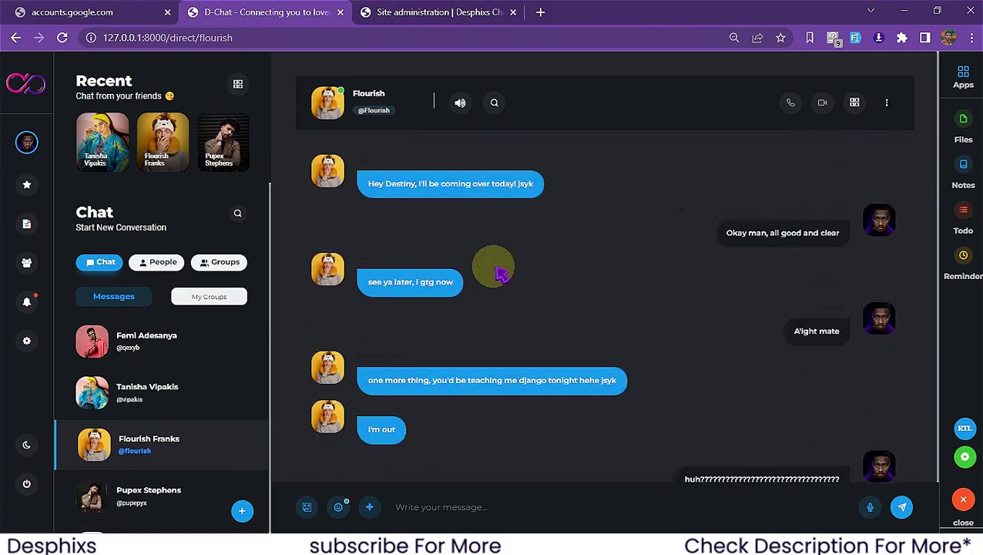
pyautogui.scroll(-1, 171, 417)
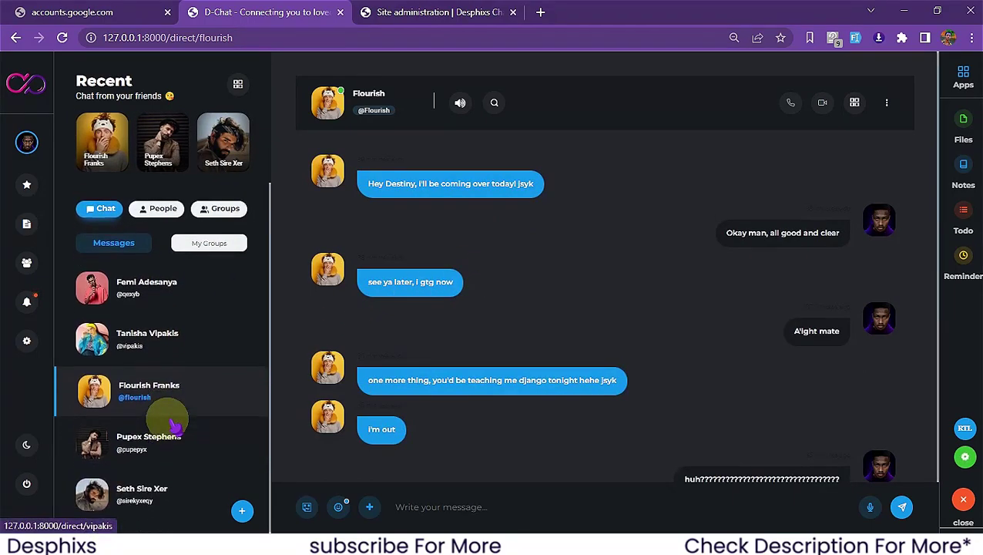
pyautogui.scroll(1, 166, 385)
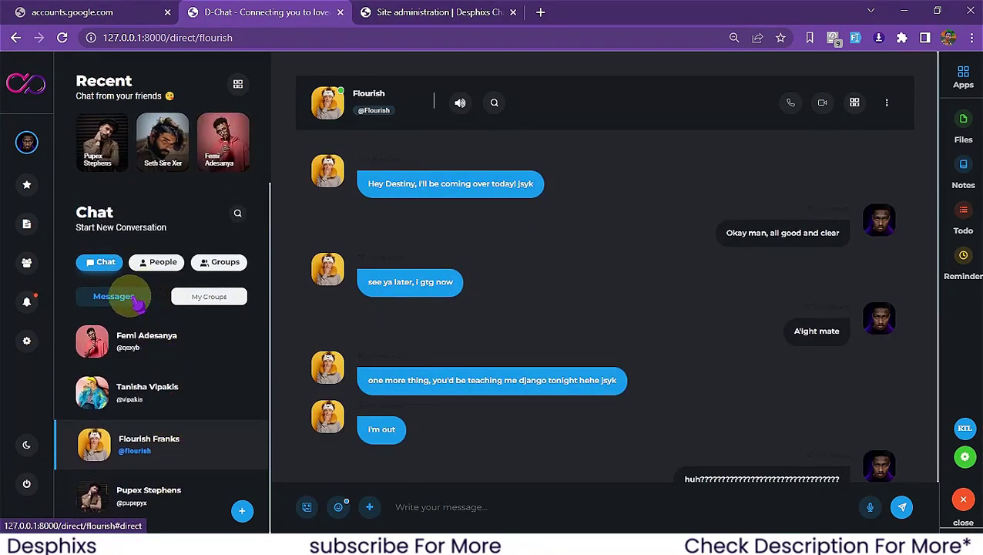
# Step: Switch between My Groups and Messages, ending on the full groups directory
pyautogui.click(219, 298)
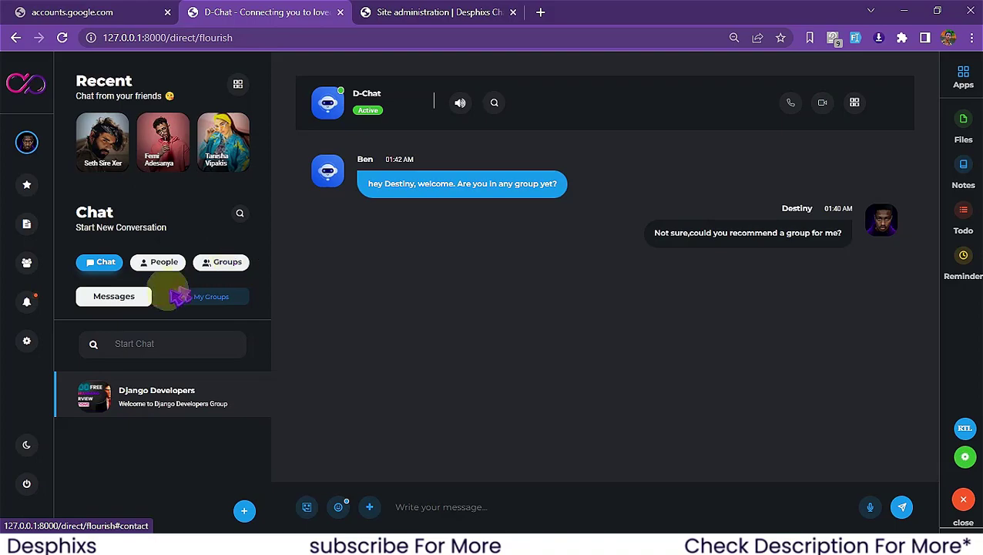
pyautogui.click(132, 298)
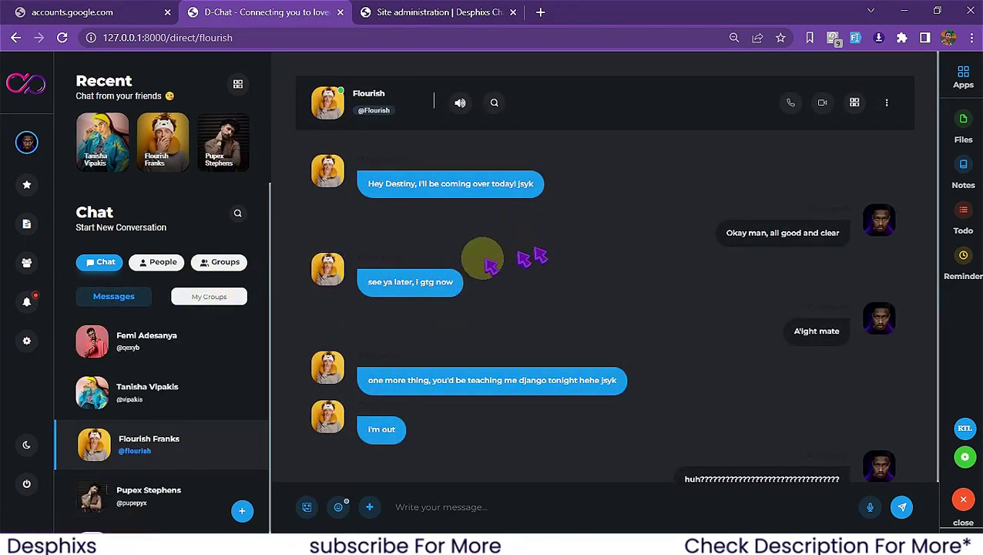
pyautogui.click(205, 299)
pyautogui.click(208, 264)
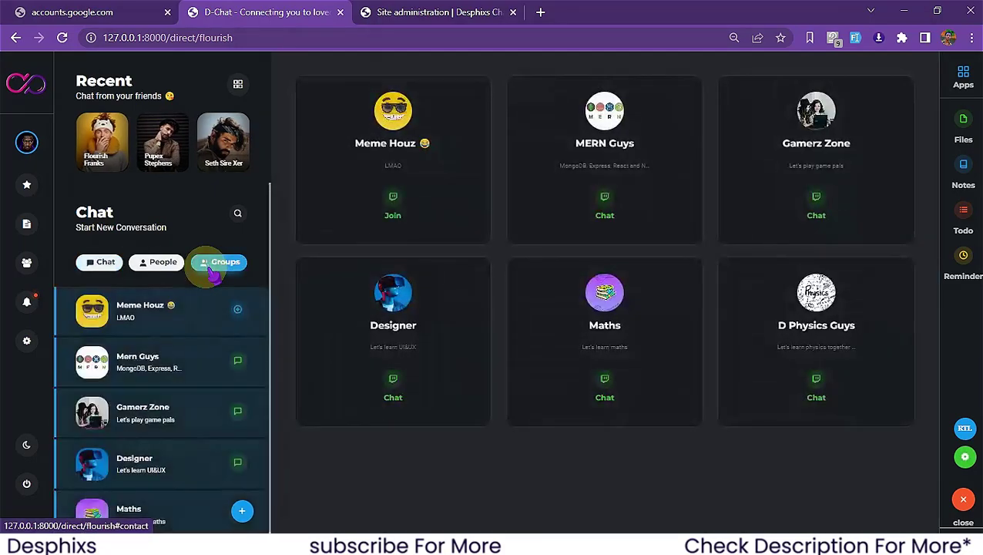
# Step: Rejoin Meme Houz with Join Room and show its Group Info panel
pyautogui.click(397, 198)
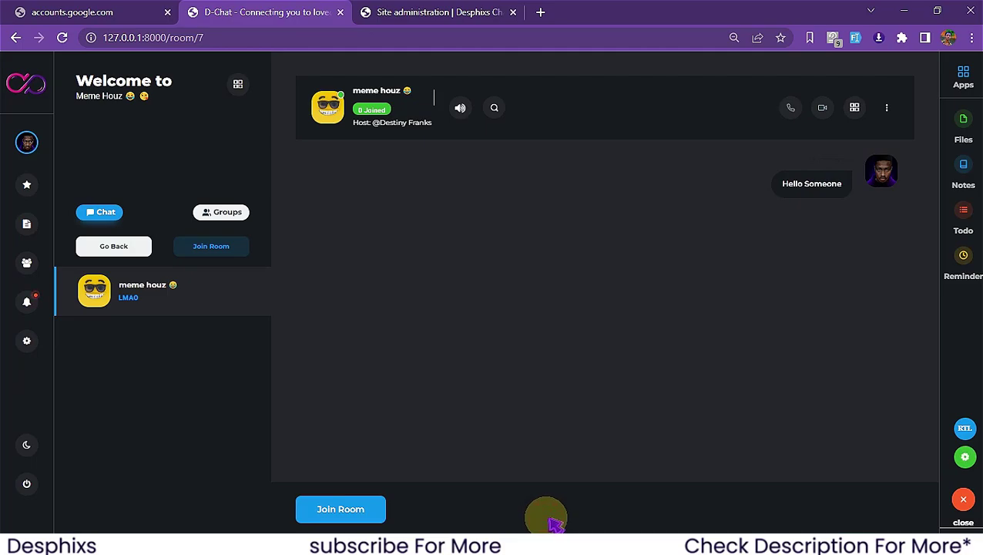
pyautogui.click(346, 506)
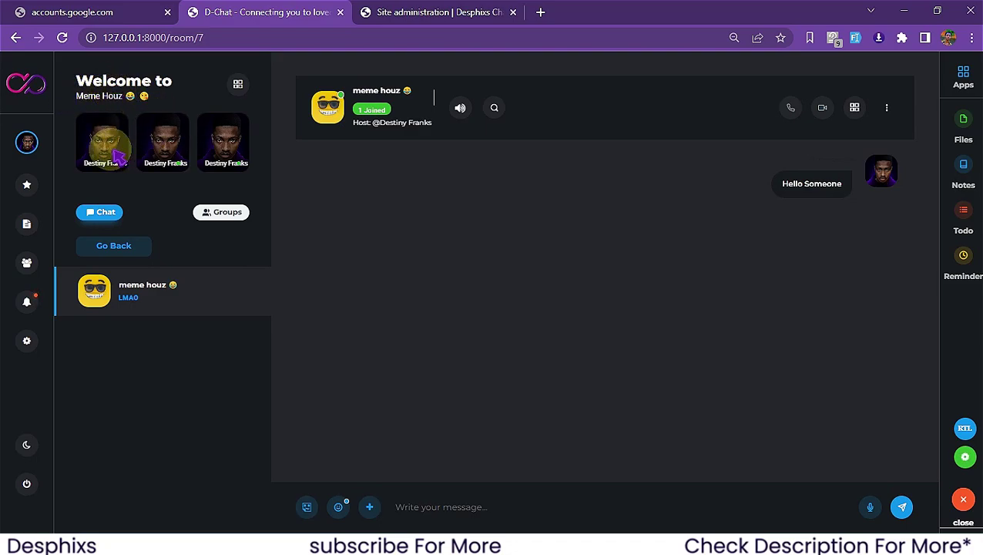
pyautogui.moveTo(181, 142); pyautogui.dragTo(94, 145)
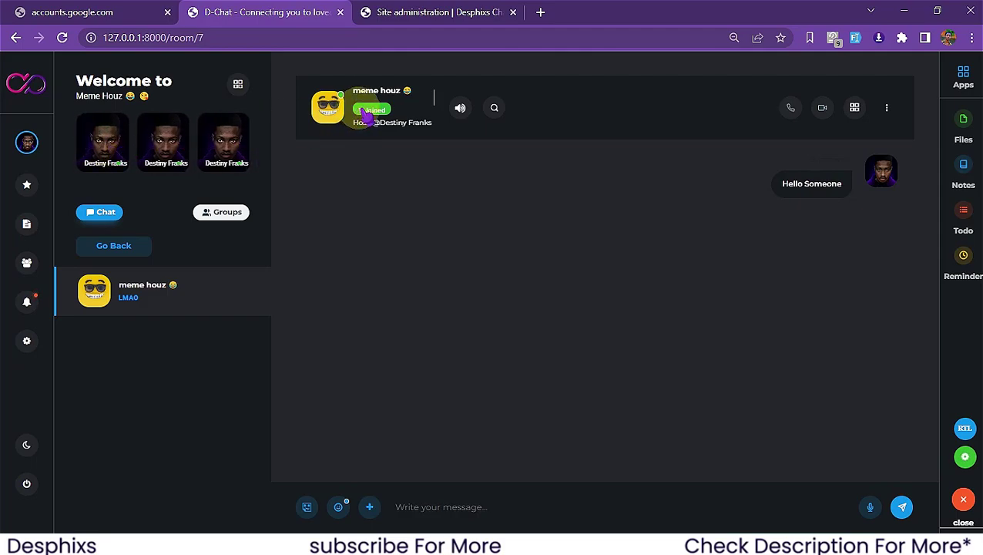
pyautogui.click(387, 113)
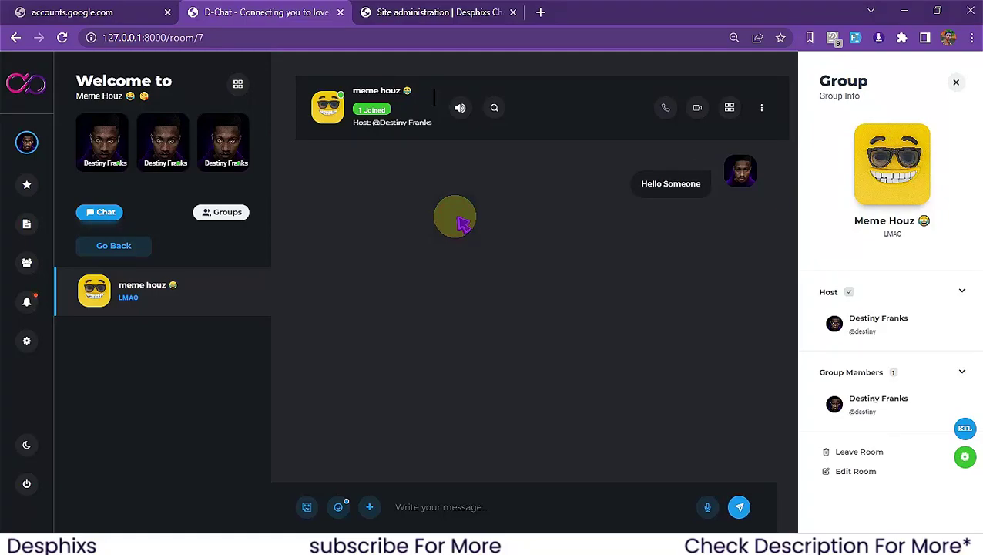
# Step: Reopen Meme Houz's Group Info and collapse, then re-expand, its Host section
pyautogui.click(327, 112)
pyautogui.click(329, 109)
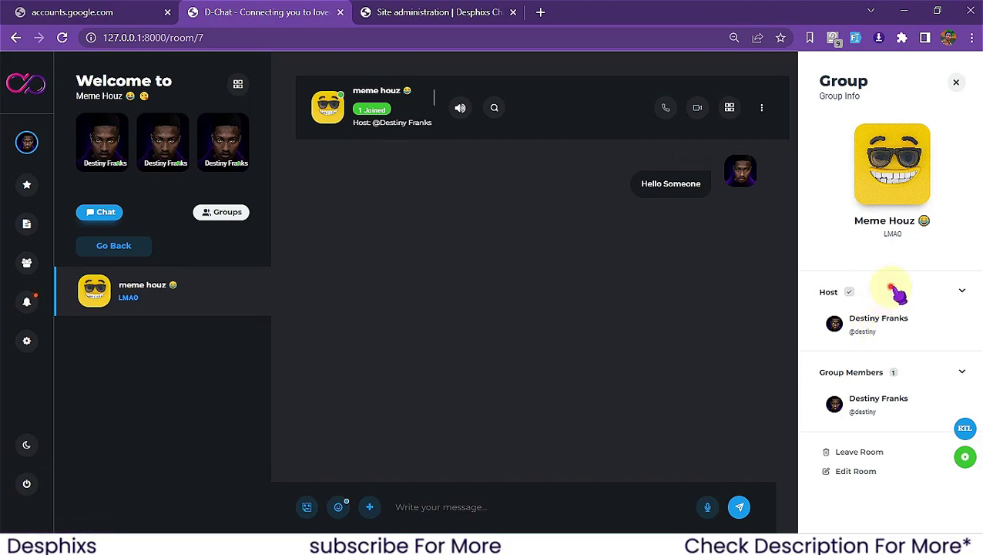
pyautogui.click(963, 291)
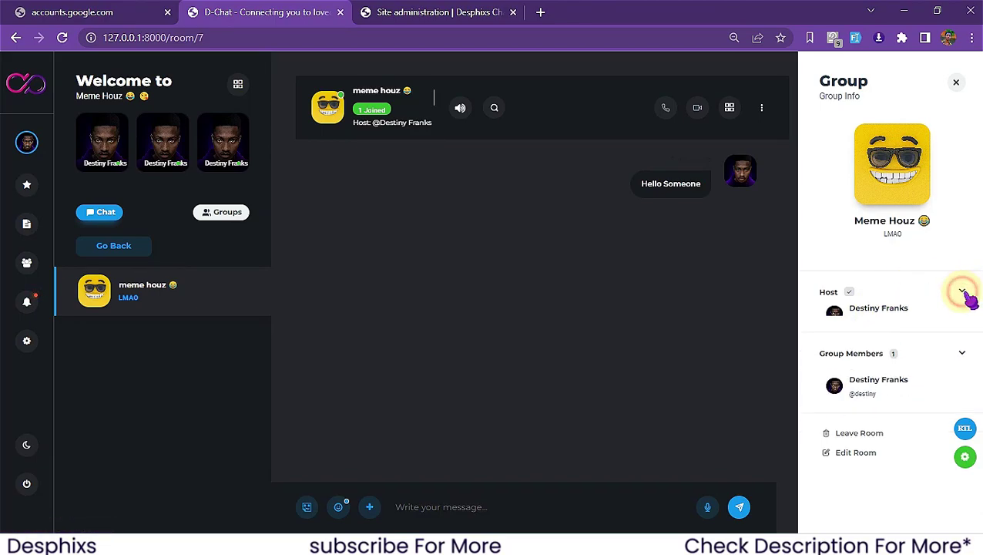
pyautogui.click(962, 292)
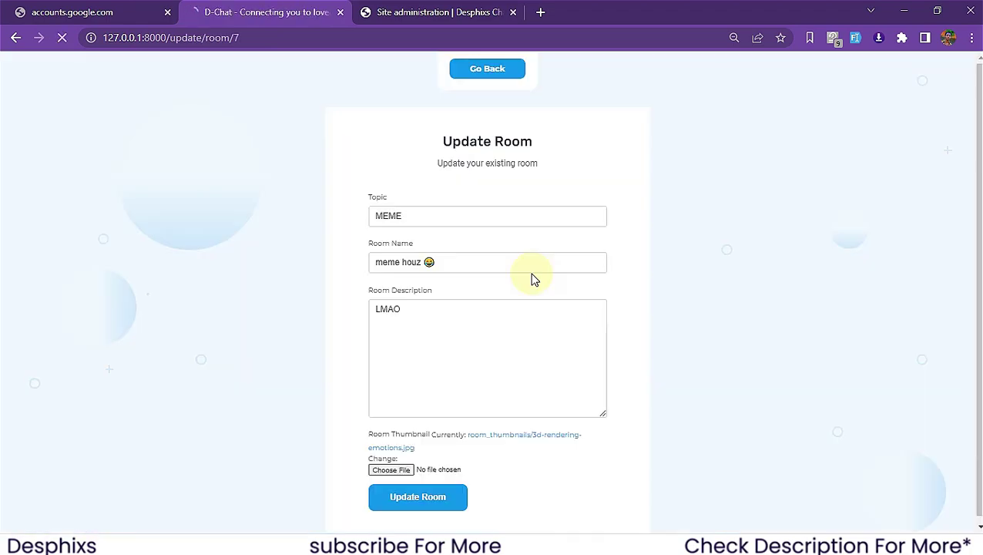
# Step: Rename the room from 'meme houz' to 'meme zone', keeping topic MEME and description LMAO, and save
pyautogui.click(477, 222)
pyautogui.moveTo(477, 222); pyautogui.dragTo(377, 219)
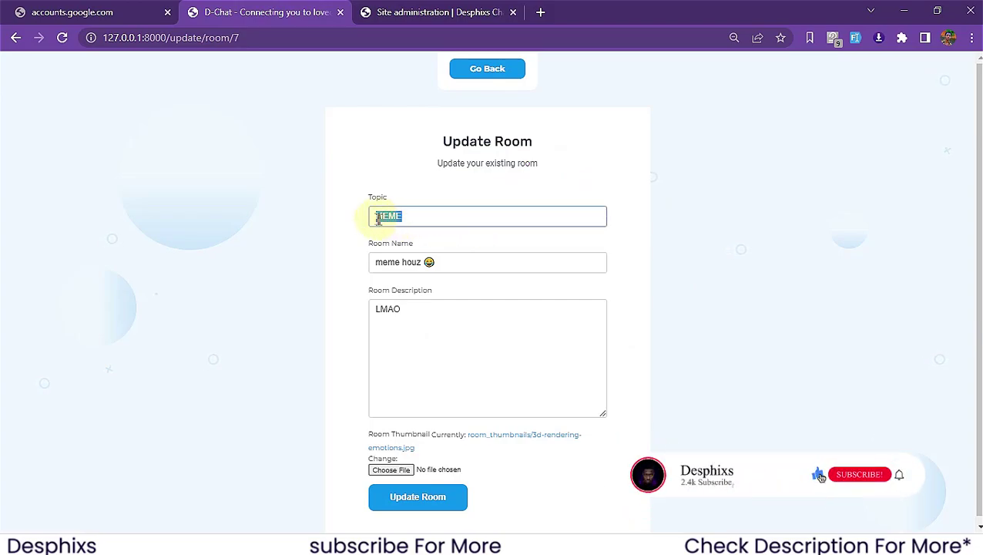
pyautogui.moveTo(447, 263); pyautogui.dragTo(402, 262)
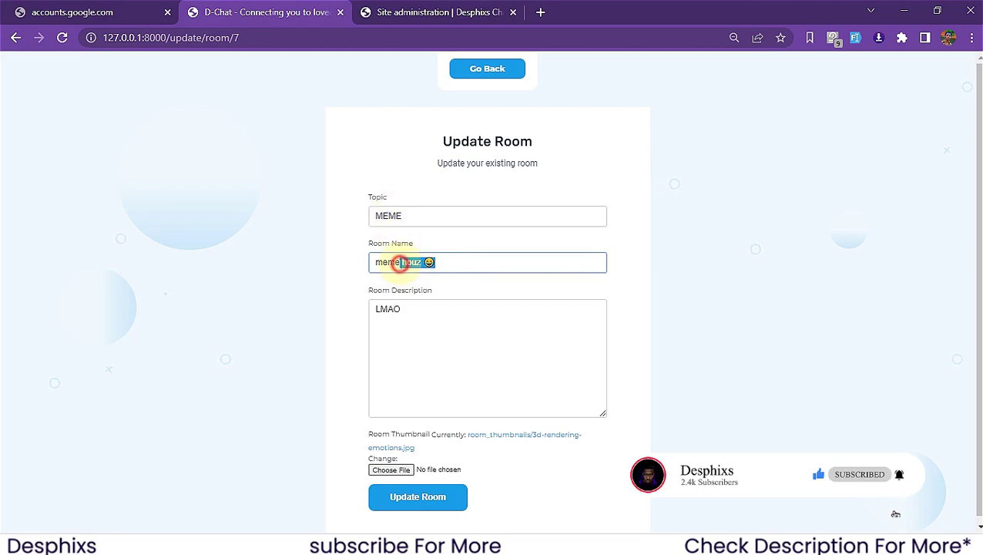
pyautogui.moveTo(401, 312); pyautogui.dragTo(378, 318)
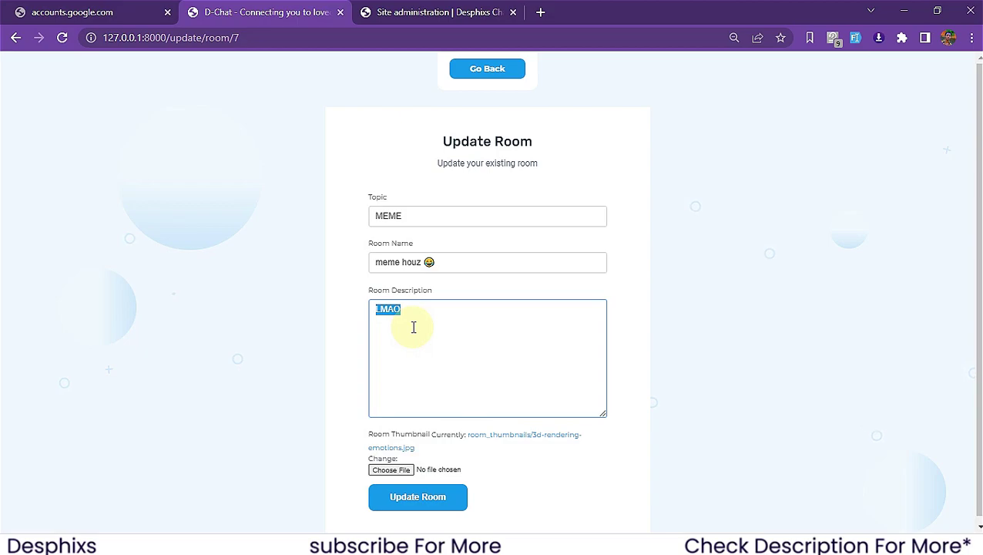
pyautogui.doubleClick(416, 260)
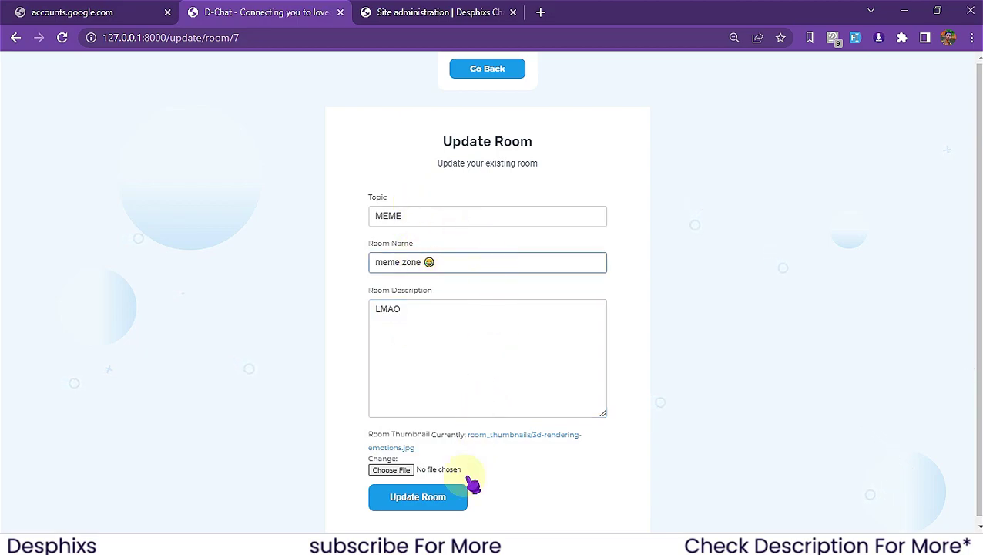
pyautogui.click(430, 505)
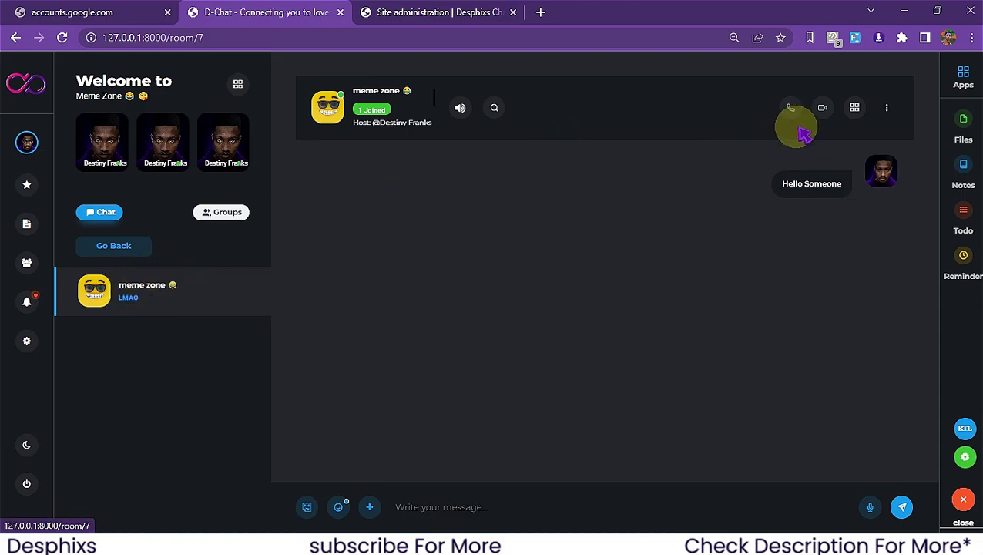
# Step: Return to the chat home and reopen the Product Designer's 'Hi there' conversation
pyautogui.moveTo(819, 192)
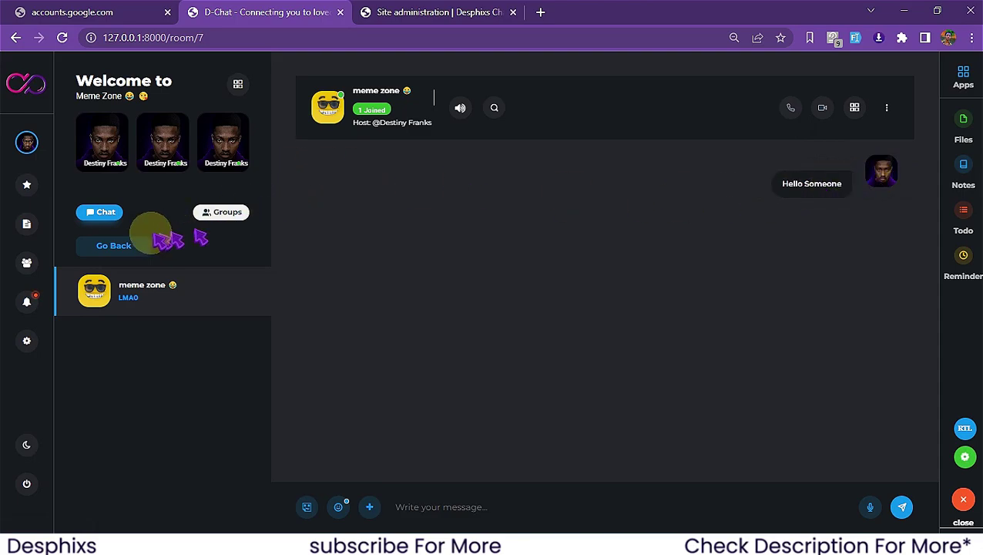
pyautogui.click(118, 252)
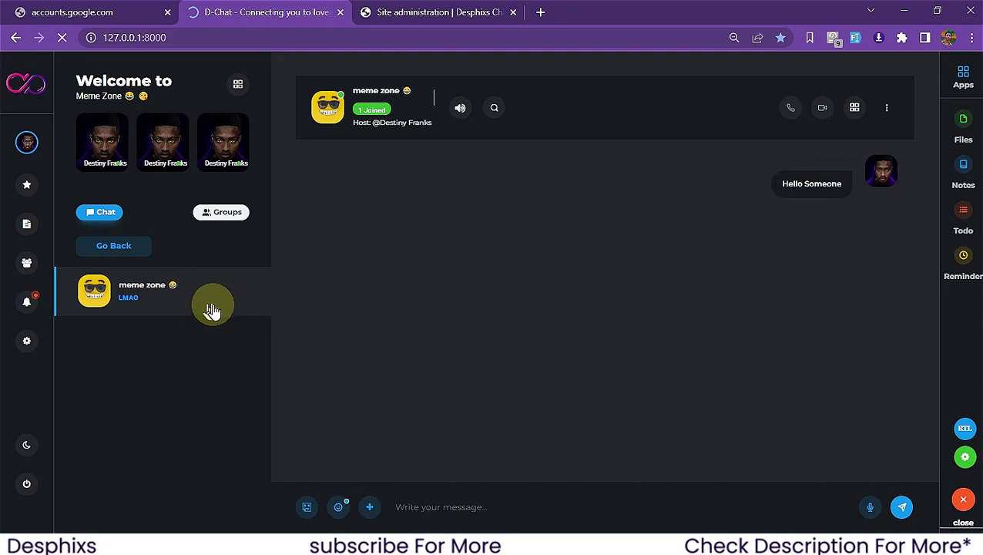
pyautogui.click(174, 340)
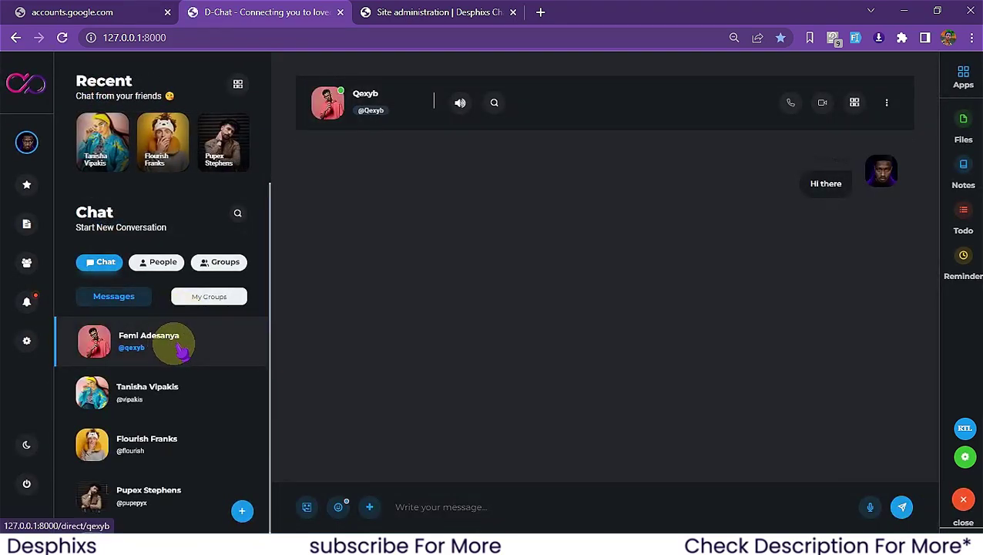
# Step: Open the first direct chat and send the test message 'hy tere'
pyautogui.click(182, 350)
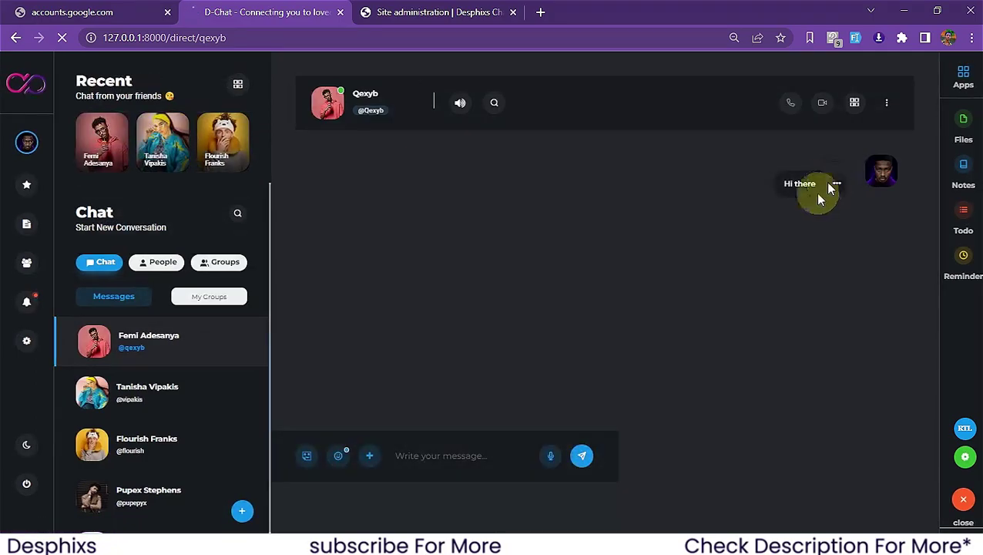
pyautogui.click(573, 509)
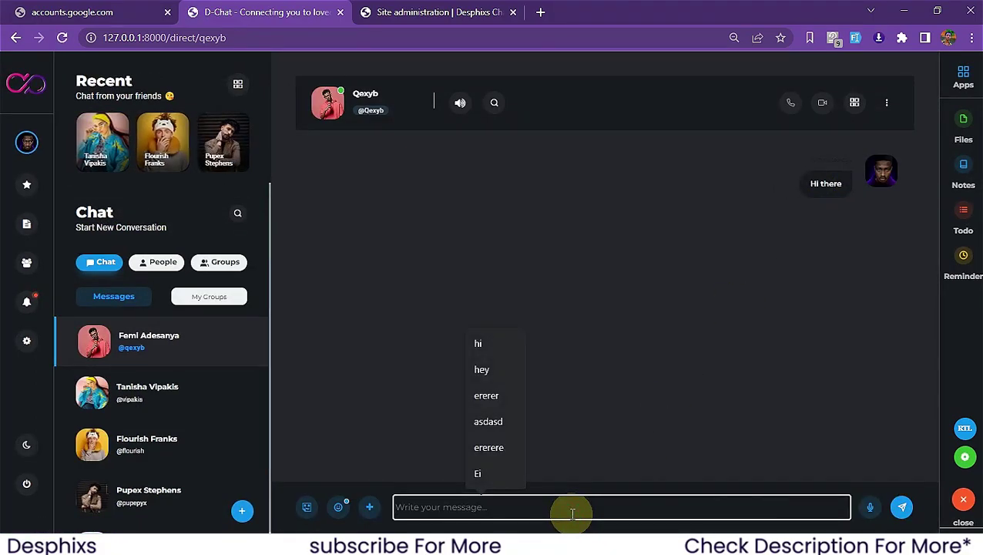
pyautogui.write('hy t')
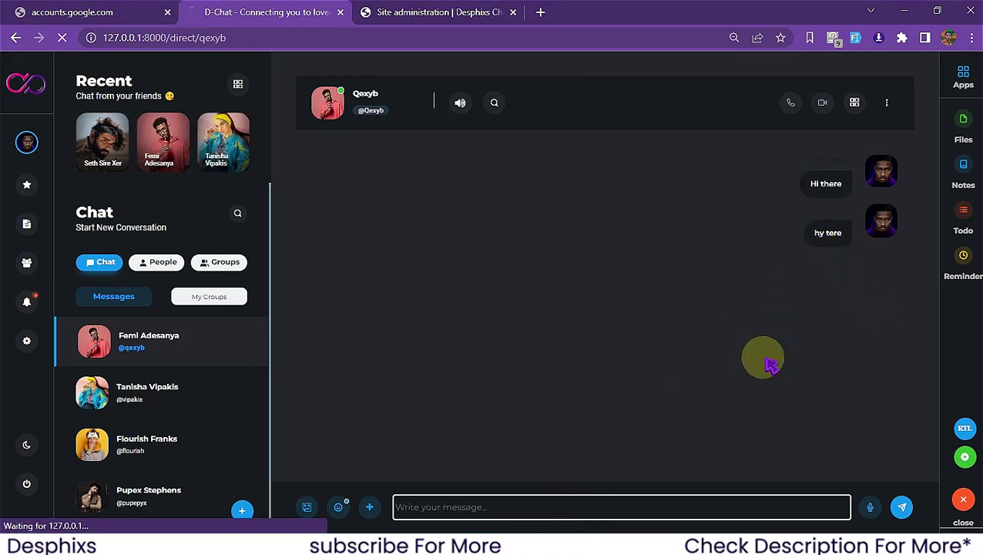
# Step: Delete the 'hy tere' message from its options menu, leaving only 'Hi there'
pyautogui.moveTo(819, 233)
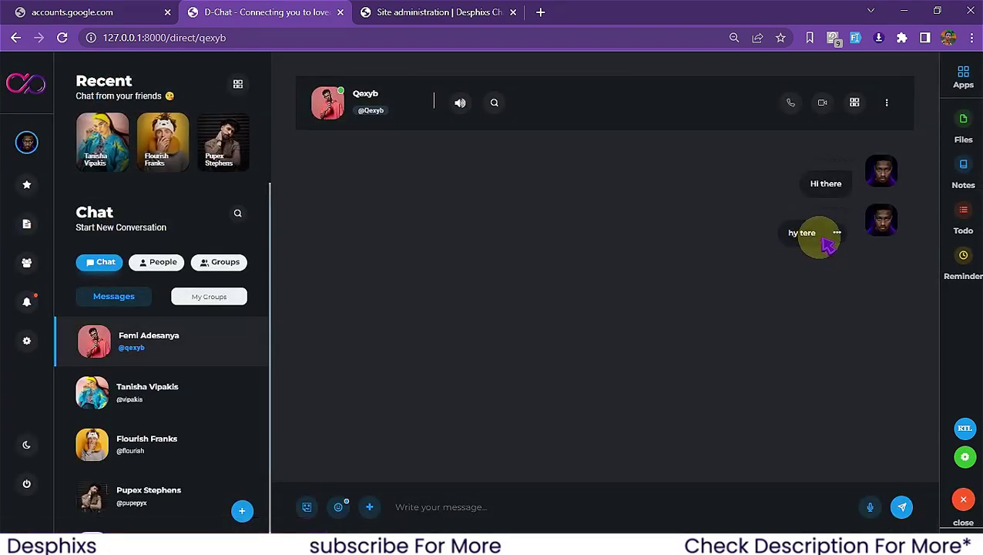
pyautogui.click(837, 232)
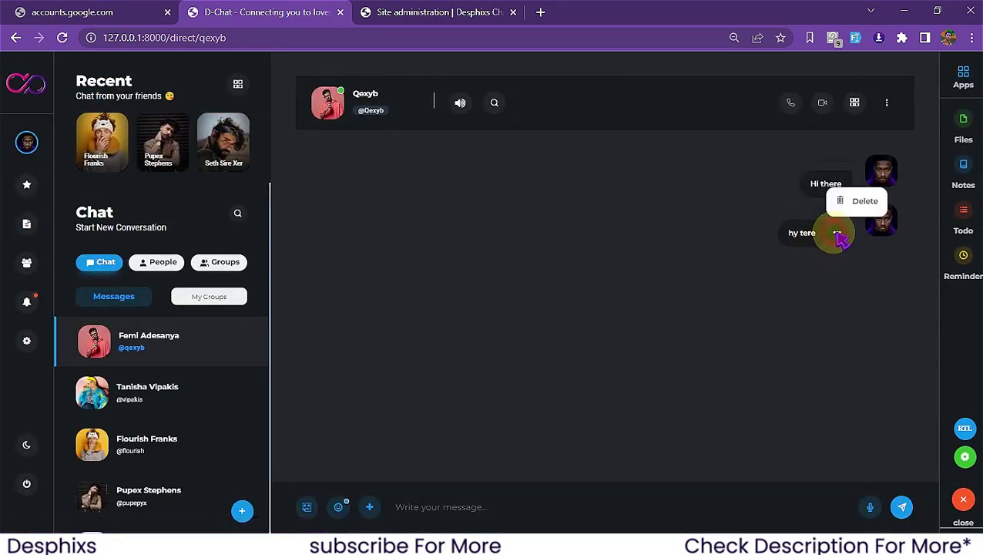
pyautogui.click(837, 232)
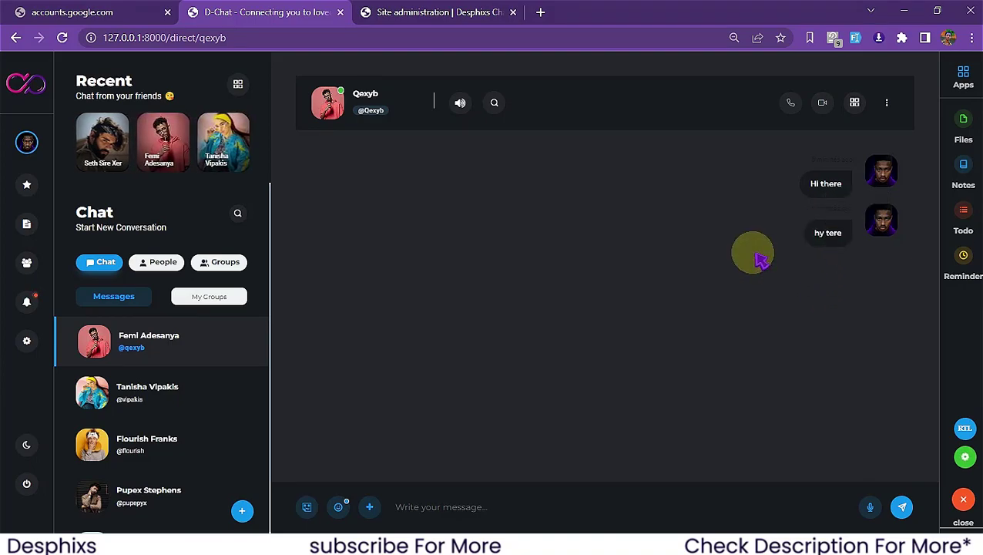
pyautogui.click(833, 233)
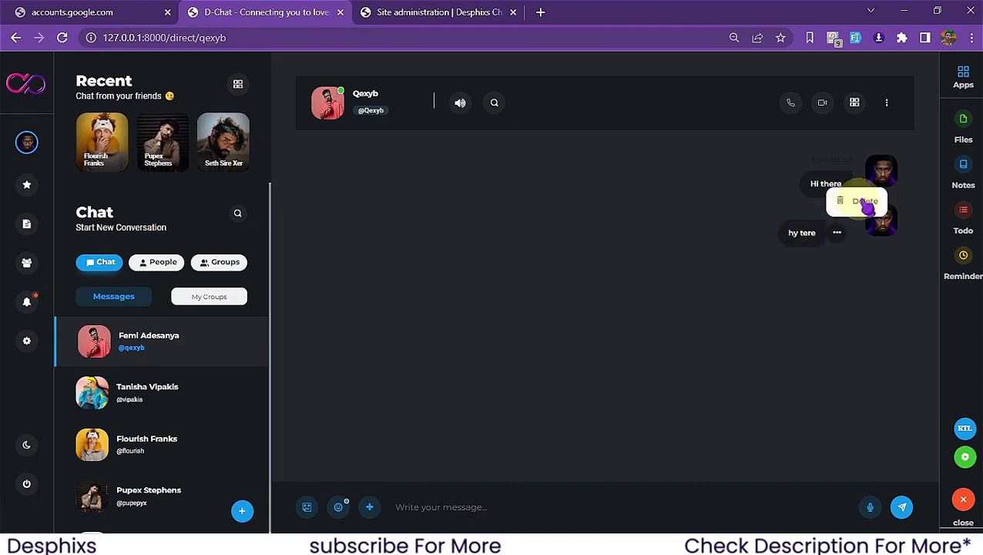
pyautogui.click(862, 202)
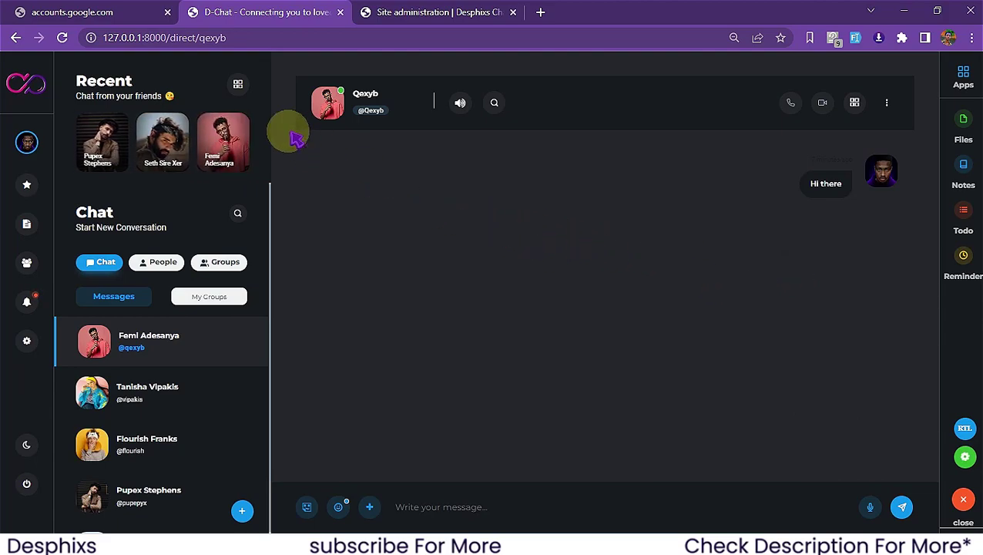
# Step: Open Edit Profile from the personal panel, with the page zoom reset to normal
pyautogui.click(26, 143)
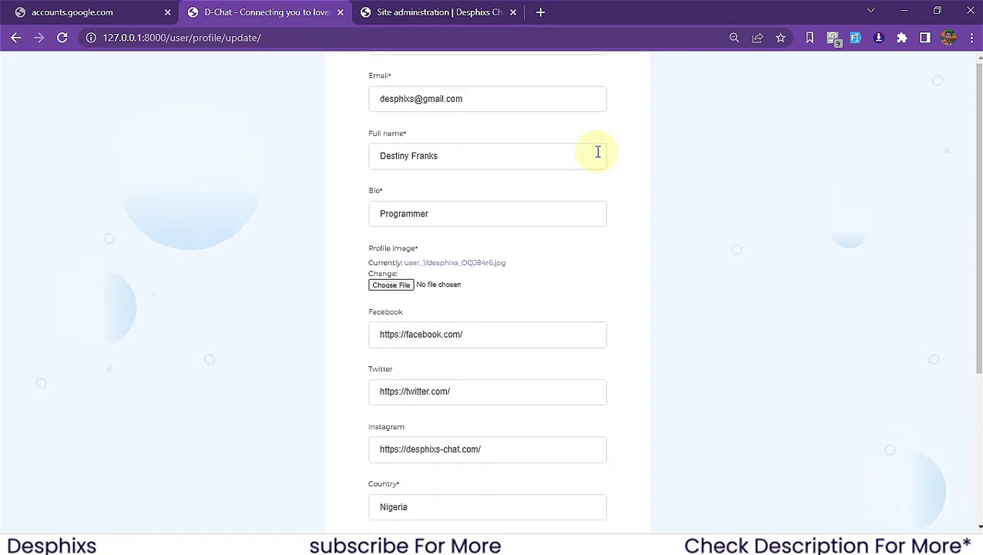
pyautogui.hotkey('ctrl', '-')
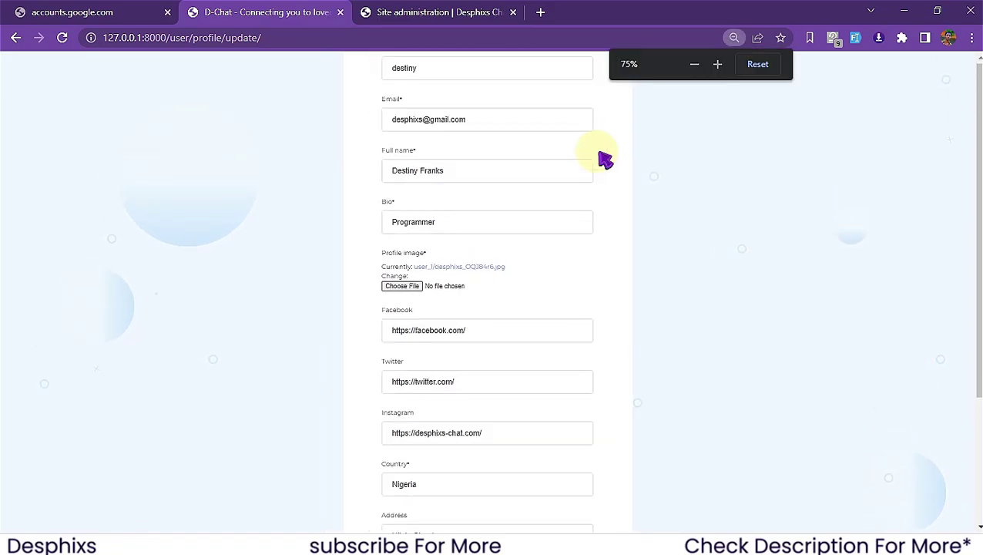
pyautogui.hotkey('ctrl', '+')
pyautogui.hotkey('ctrl', '+')
pyautogui.hotkey('ctrl', '+')
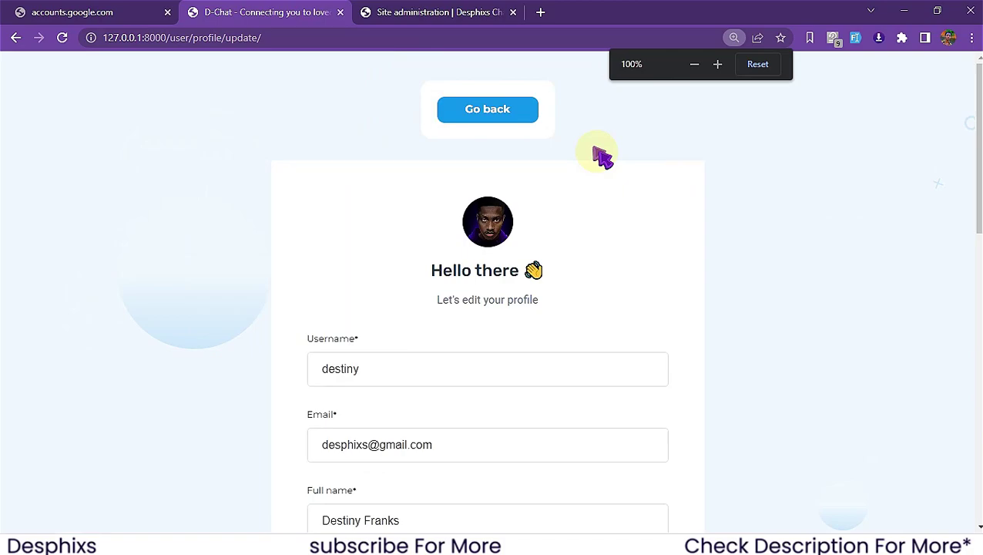
pyautogui.scroll(-1, 602, 158)
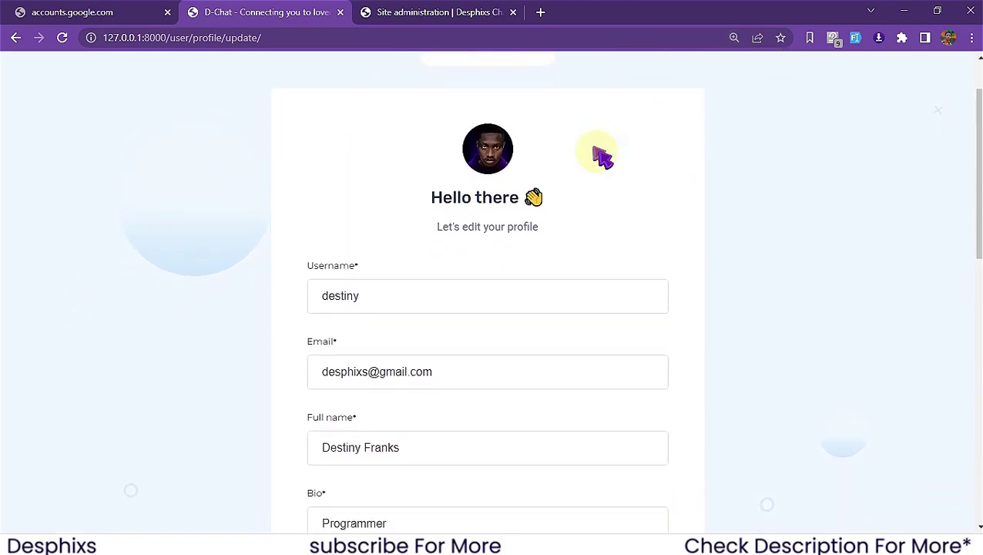
# Step: Select the prefilled Username text and scroll through the profile form
pyautogui.click(406, 303)
pyautogui.doubleClick(406, 303)
pyautogui.click(599, 223)
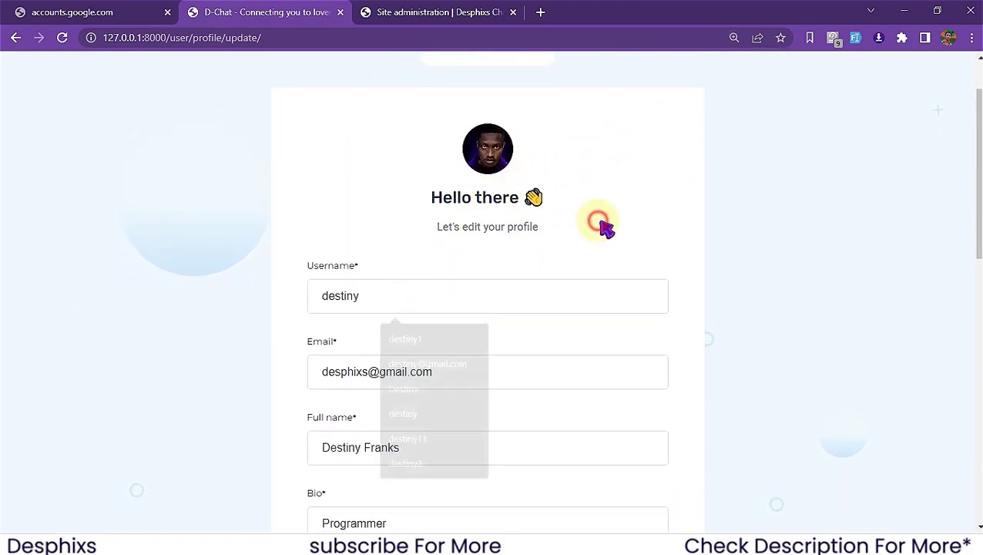
pyautogui.moveTo(493, 154); pyautogui.dragTo(559, 179)
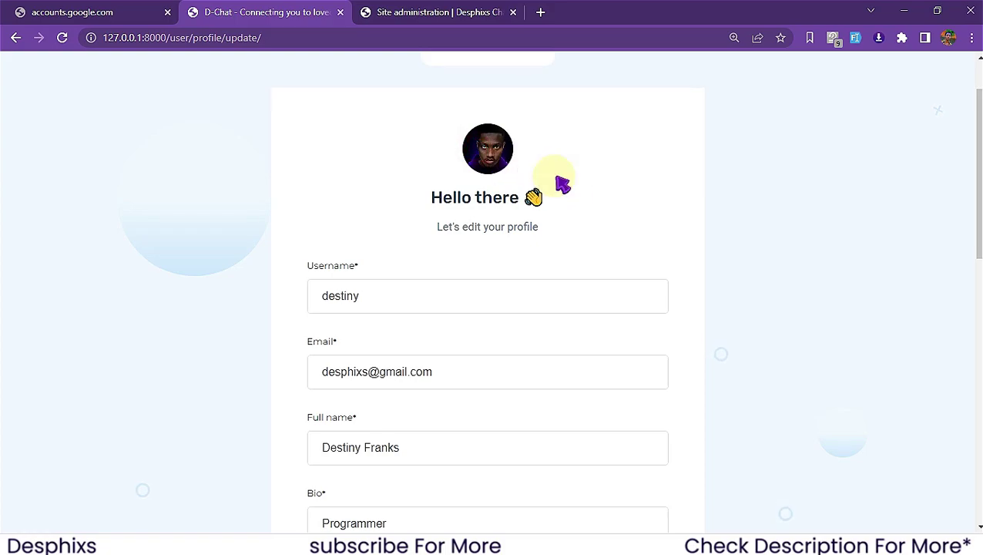
pyautogui.scroll(1, 558, 179)
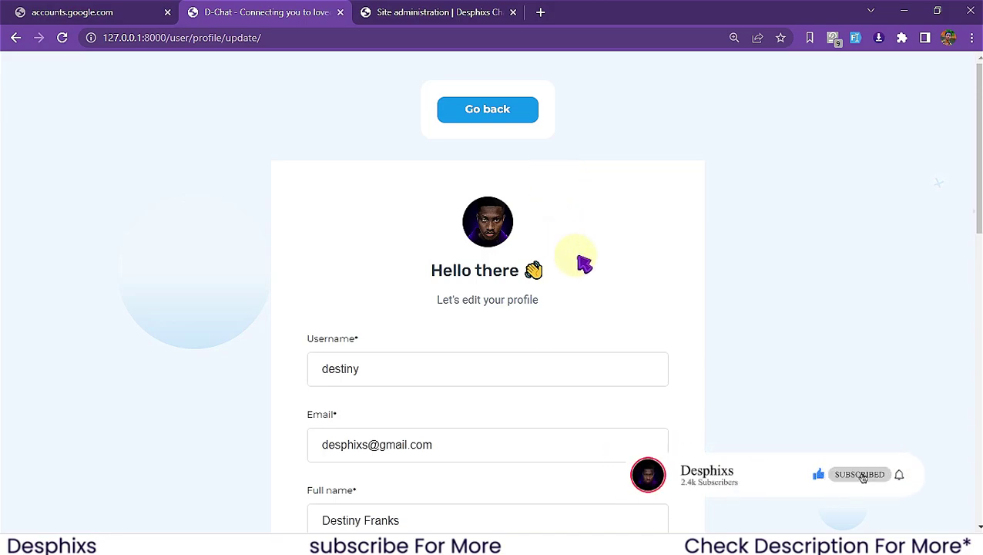
pyautogui.scroll(-1, 585, 264)
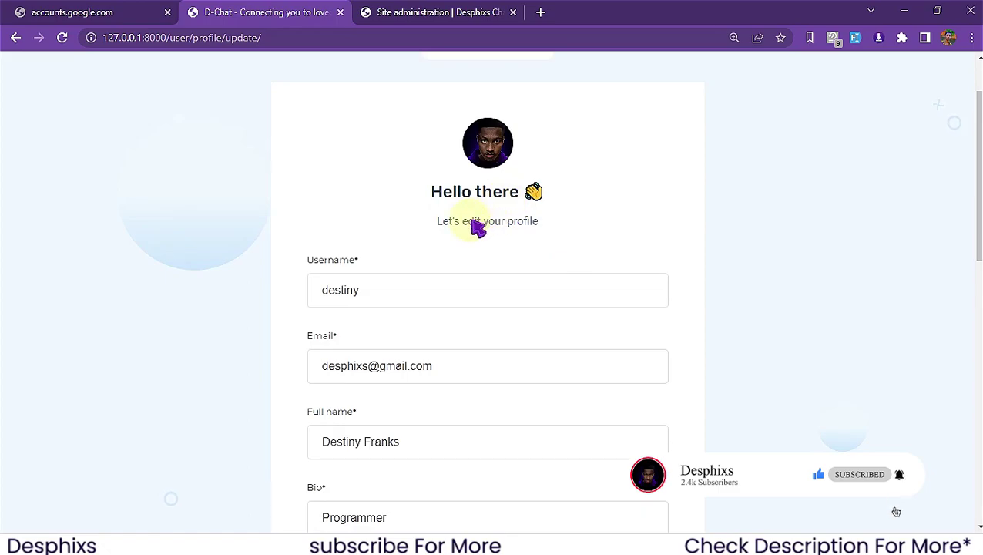
pyautogui.scroll(-4, 383, 290)
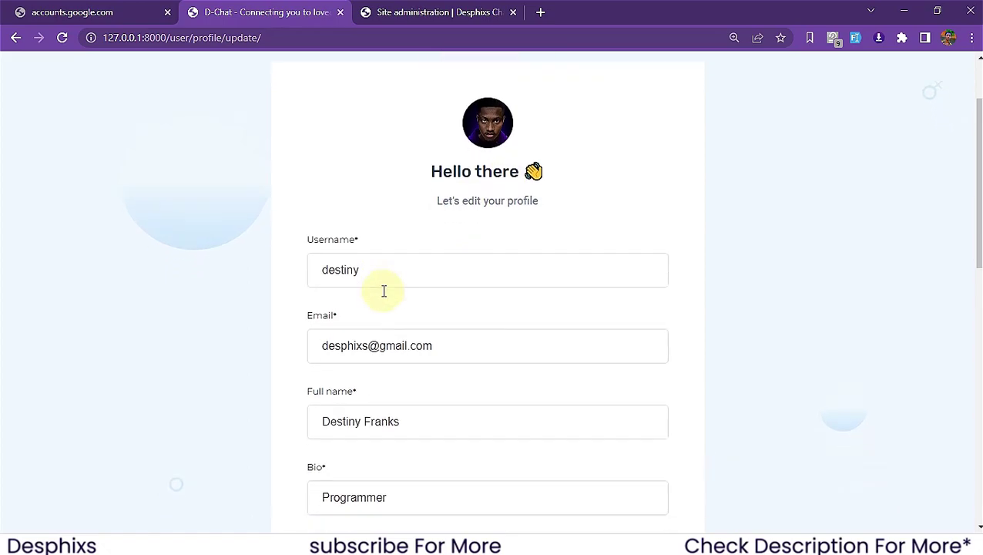
pyautogui.scroll(2, 384, 290)
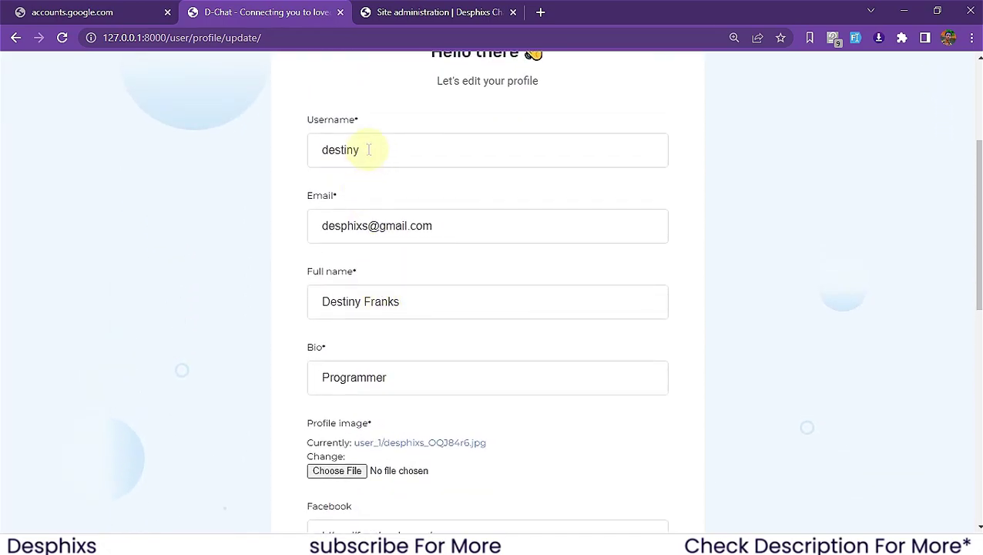
# Step: Inspect the e-mail, Full name and Website values, ending at the Profile image field
pyautogui.tripleClick(415, 225)
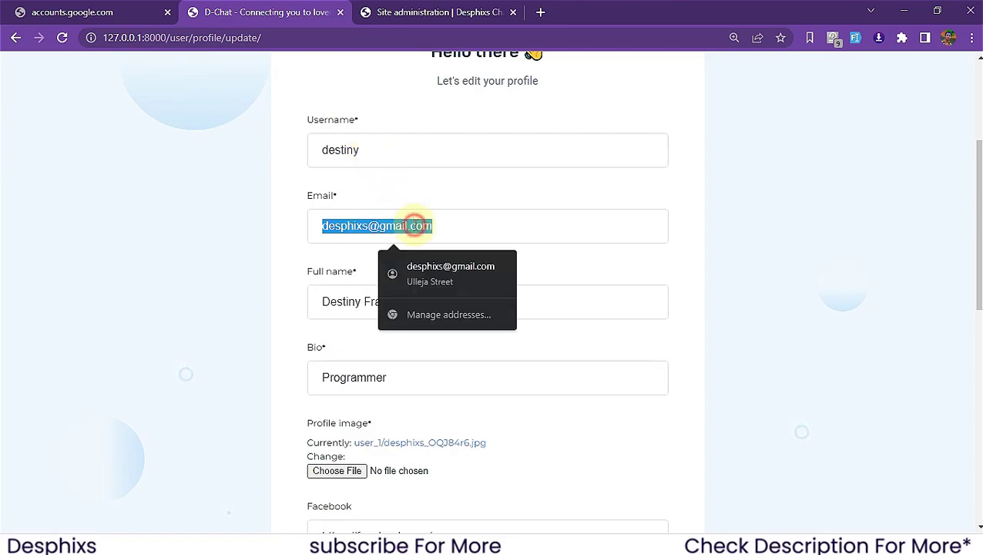
pyautogui.click(217, 252)
pyautogui.click(392, 299)
pyautogui.scroll(-3, 262, 356)
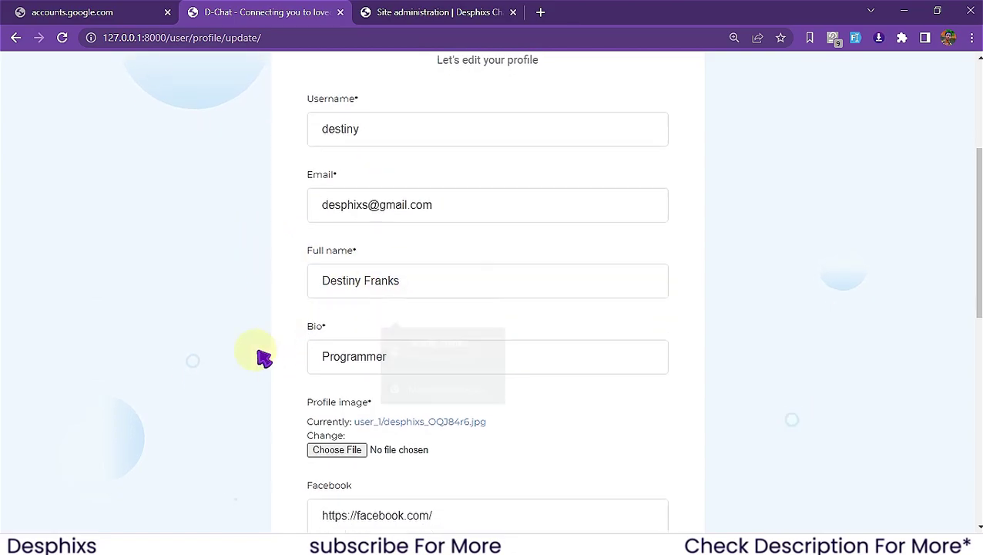
pyautogui.scroll(-5, 399, 314)
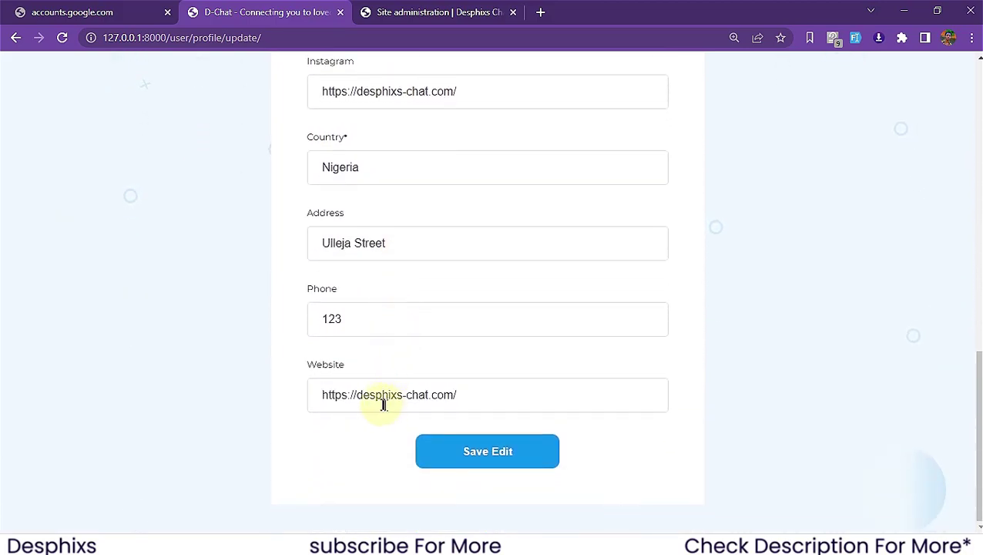
pyautogui.tripleClick(379, 397)
pyautogui.scroll(1, 318, 277)
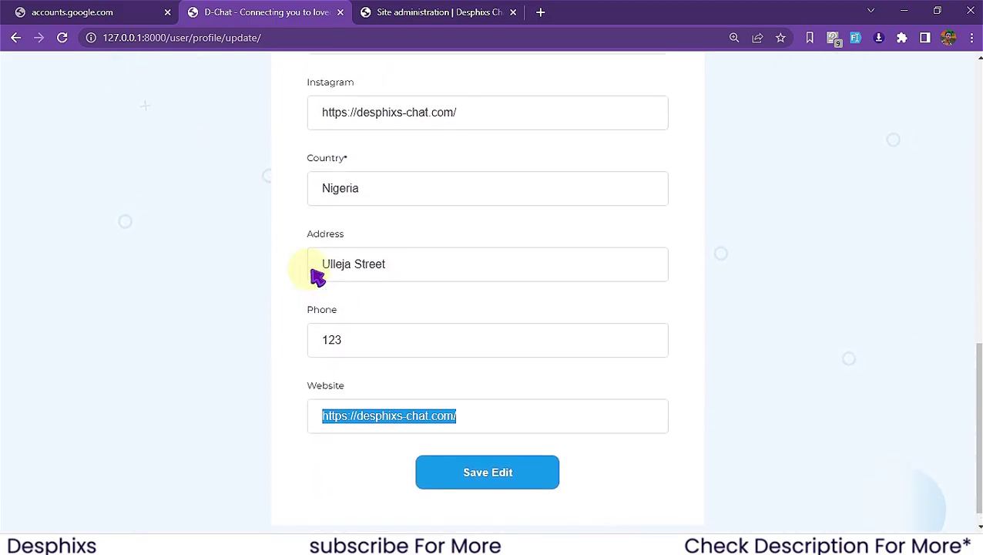
pyautogui.scroll(6, 182, 278)
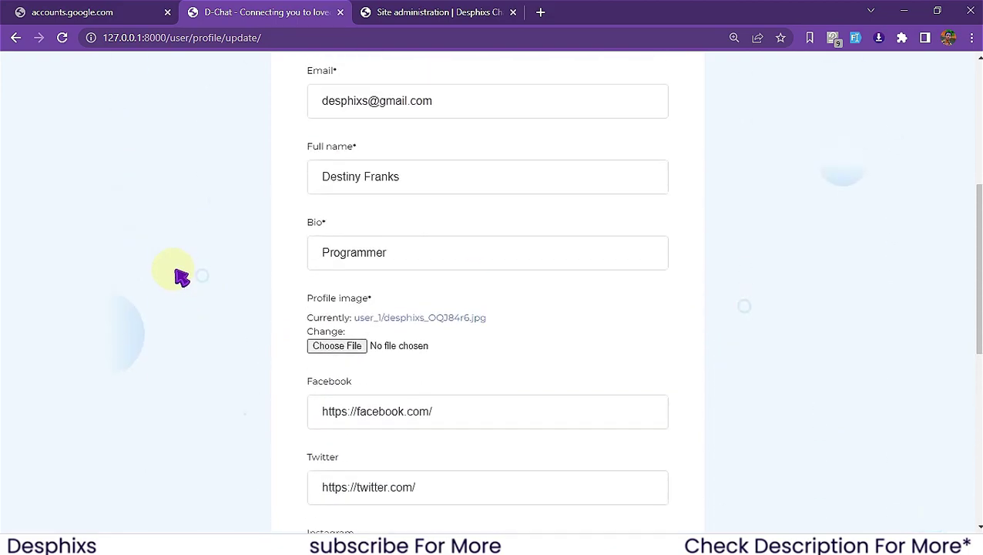
# Step: Pick a photo from Downloads > Stock Images as the new profile image
pyautogui.click(334, 346)
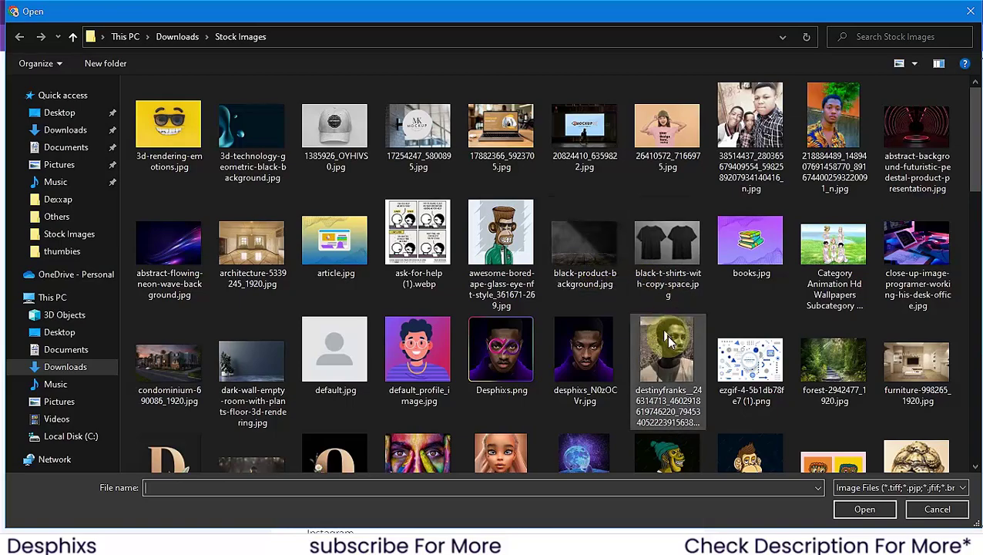
pyautogui.doubleClick(661, 356)
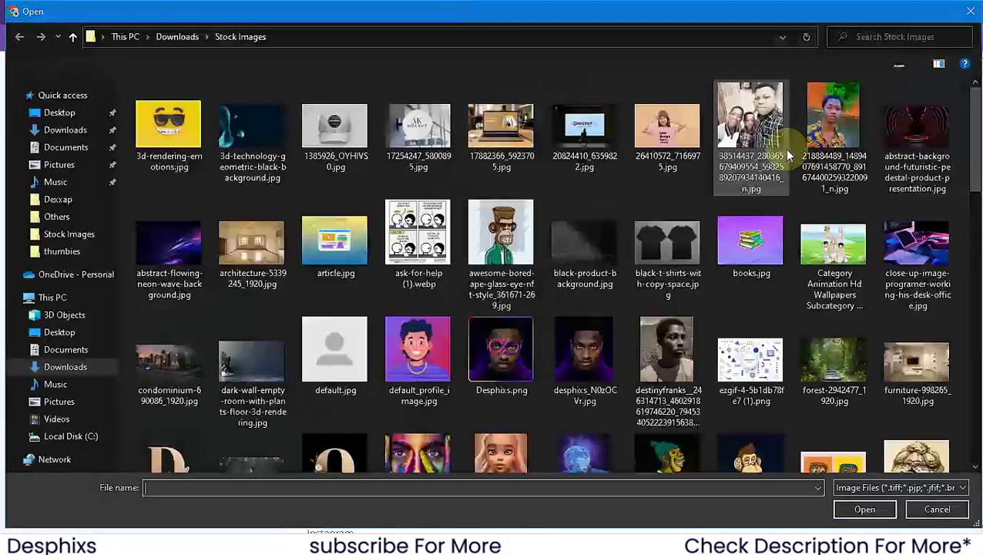
pyautogui.doubleClick(836, 127)
pyautogui.scroll(4, 462, 220)
pyautogui.scroll(-10, 465, 219)
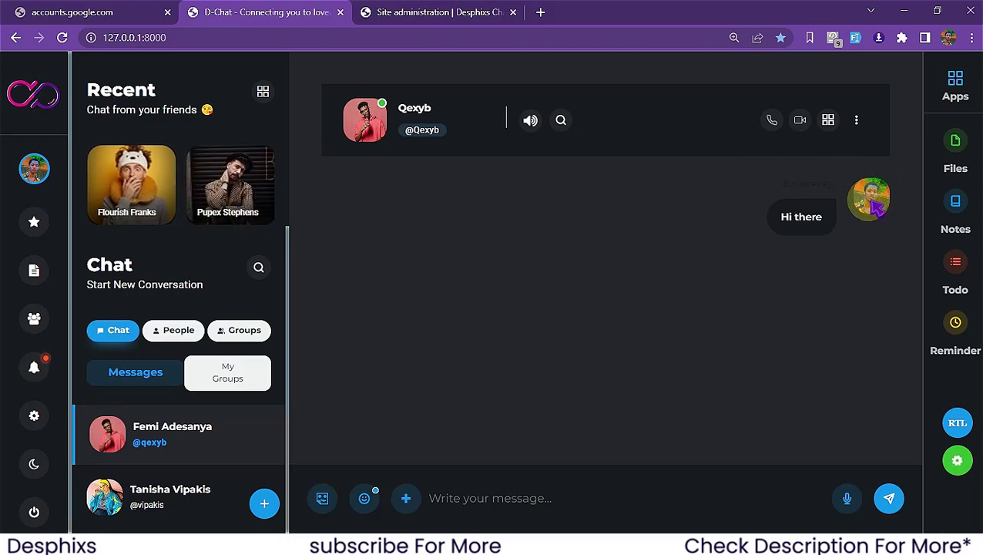
pyautogui.click(37, 171)
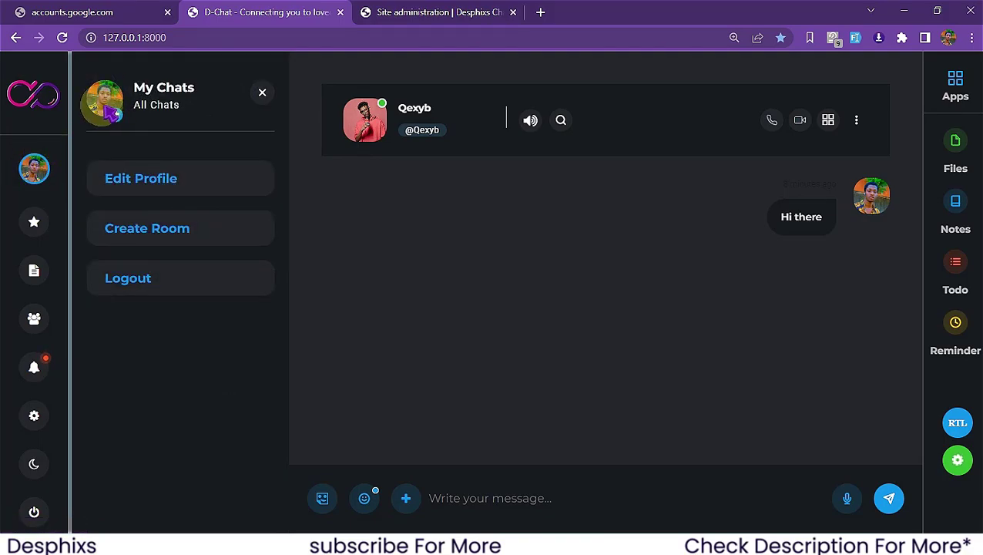
pyautogui.click(110, 110)
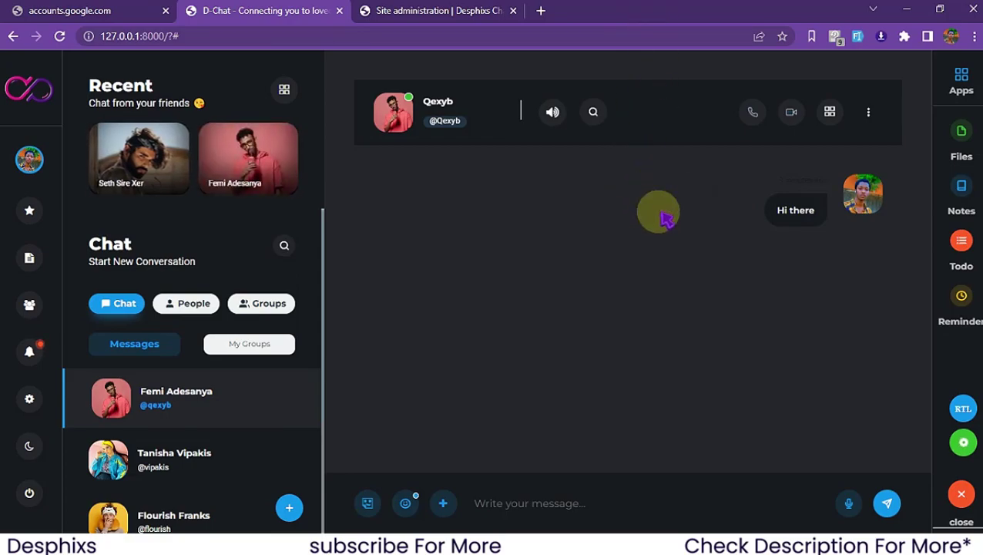
# Step: Open Chrome DevTools via Inspect and preview D-Chat in a mobile viewport
pyautogui.rightClick(659, 213)
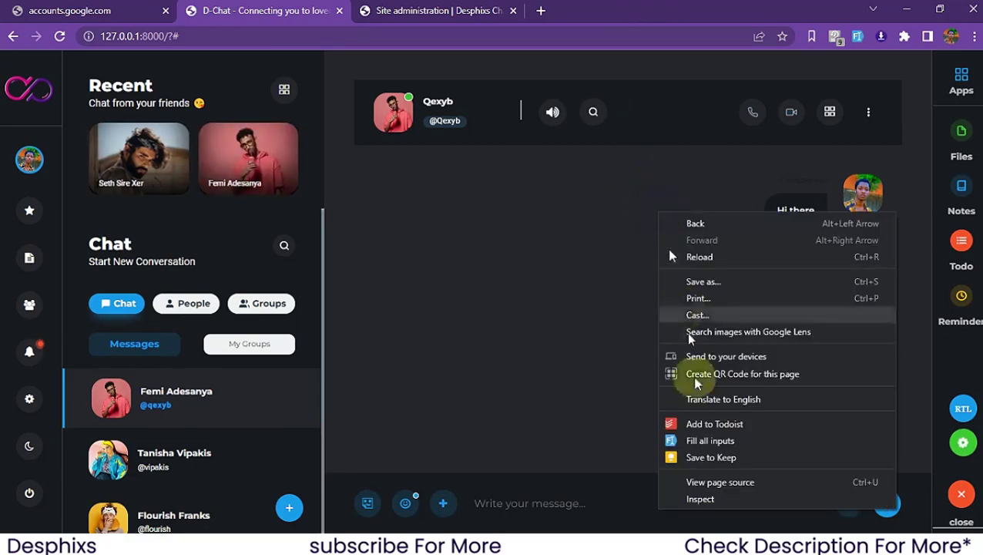
pyautogui.click(717, 496)
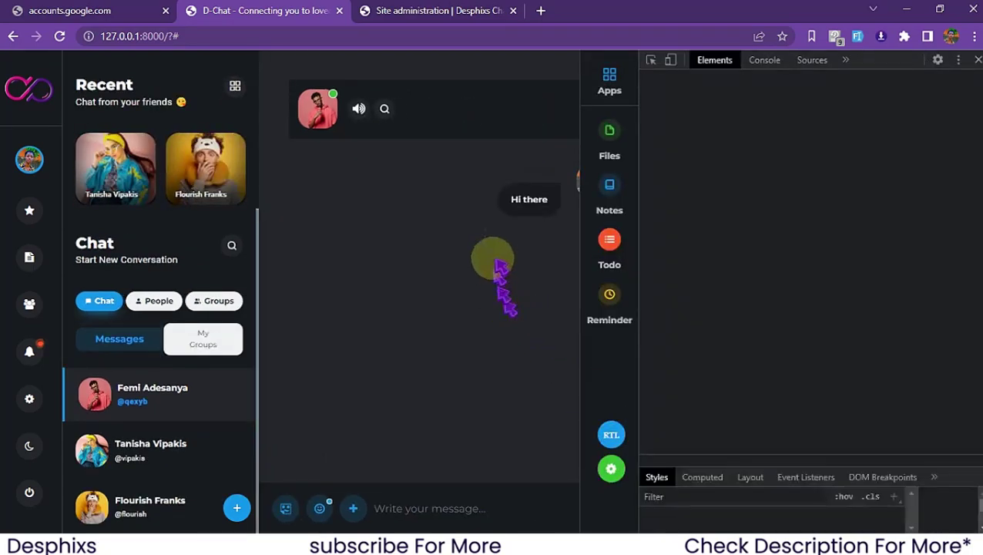
pyautogui.click(670, 61)
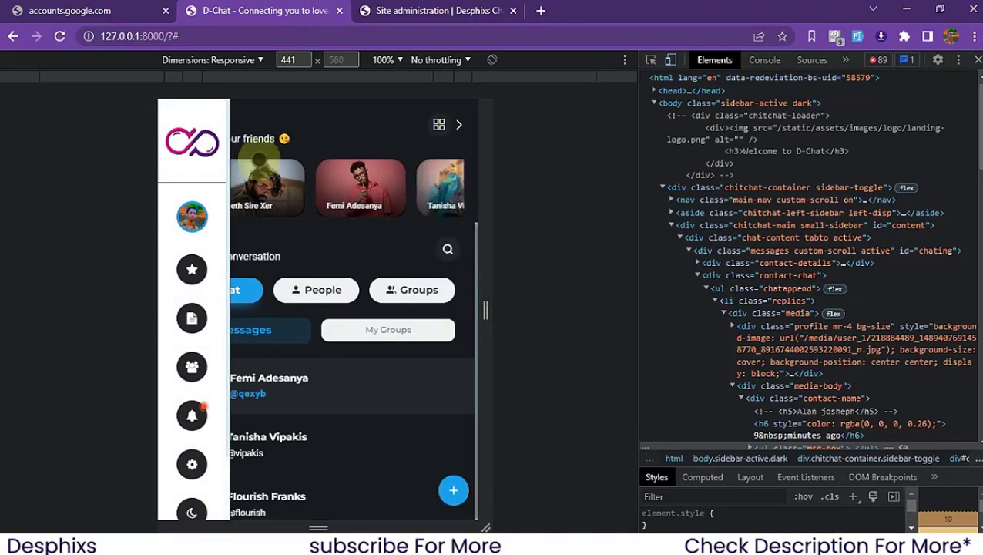
pyautogui.scroll(-1, 191, 287)
pyautogui.scroll(1, 202, 391)
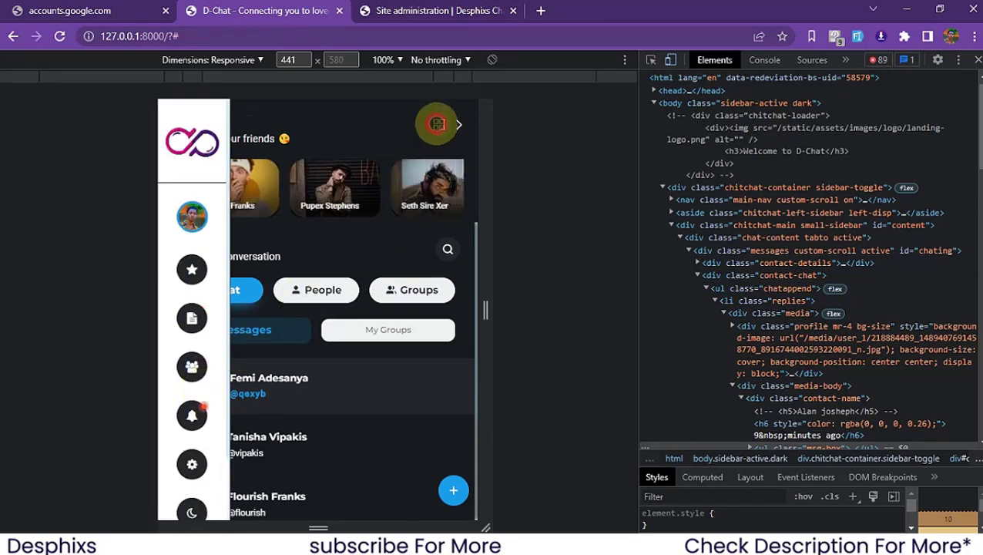
# Step: Test hiding the sidebar and the People and Groups lists in mobile view
pyautogui.click(438, 124)
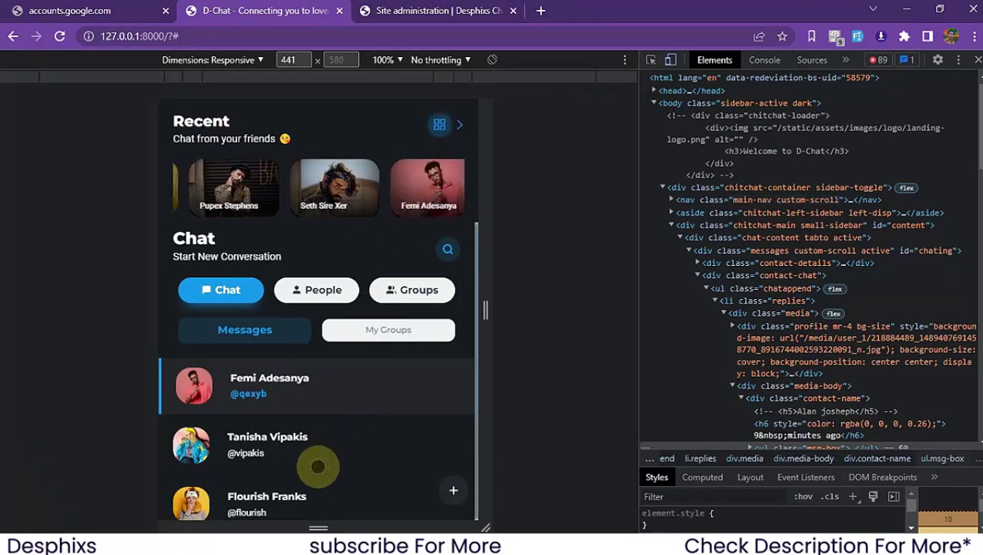
pyautogui.scroll(-1, 316, 393)
pyautogui.scroll(1, 308, 448)
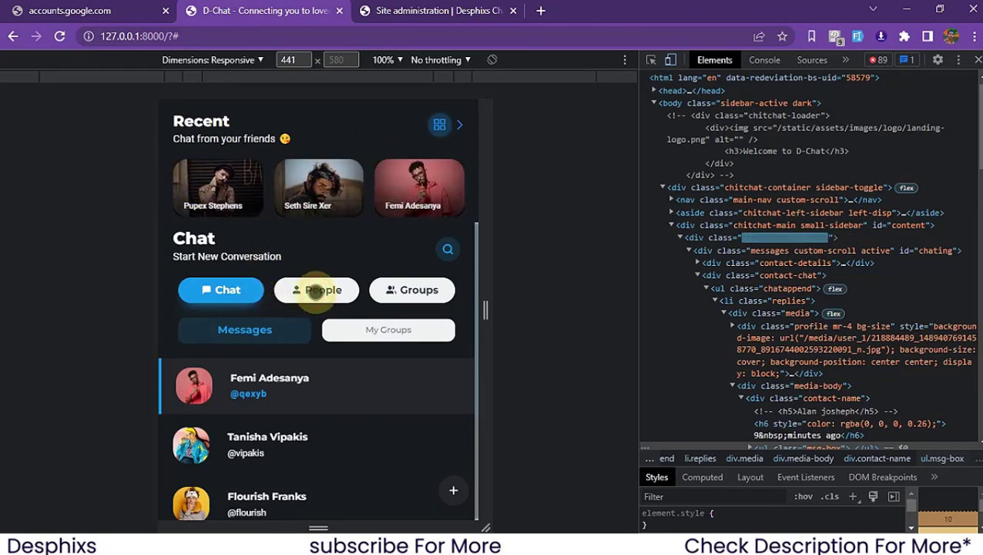
pyautogui.click(316, 293)
pyautogui.click(416, 287)
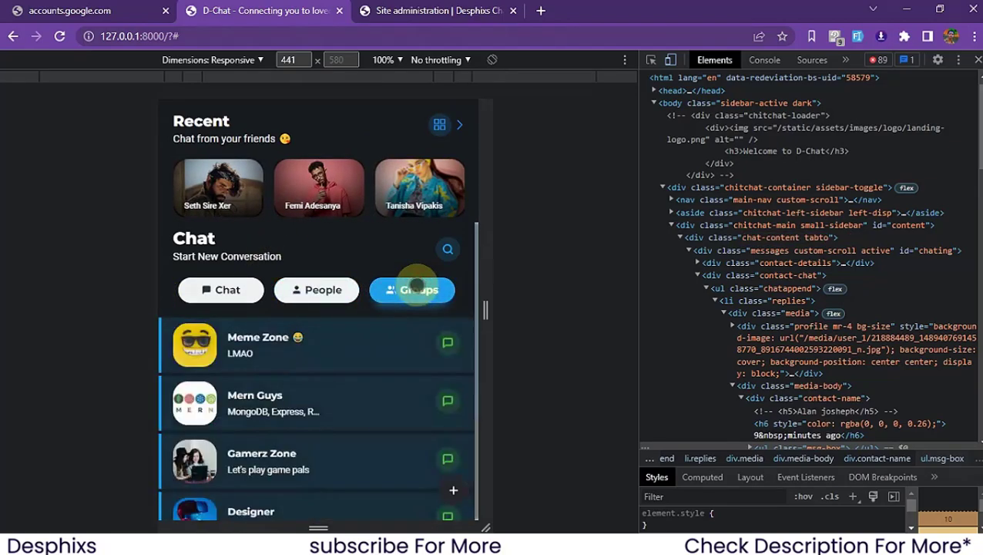
pyautogui.scroll(-4, 328, 412)
pyautogui.scroll(4, 330, 416)
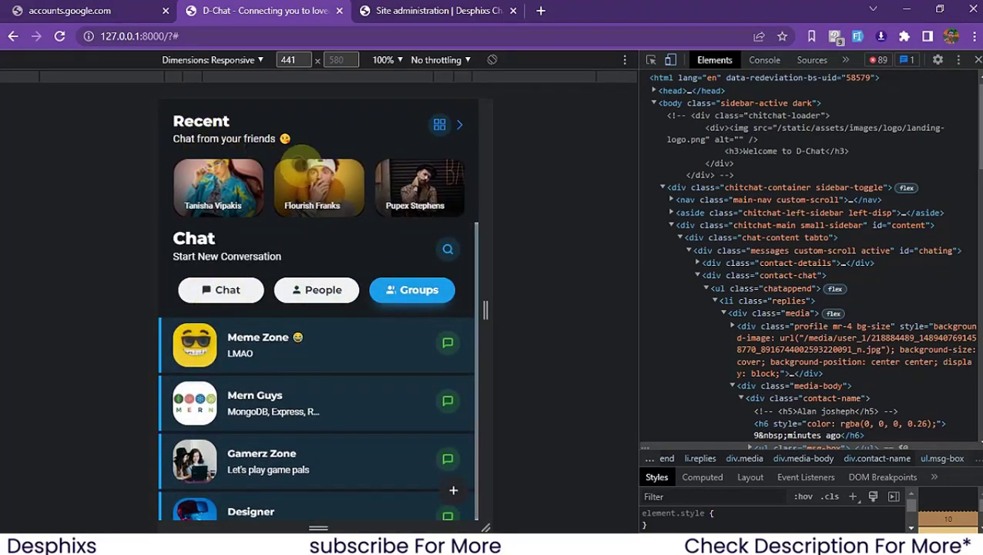
pyautogui.click(460, 124)
pyautogui.click(440, 125)
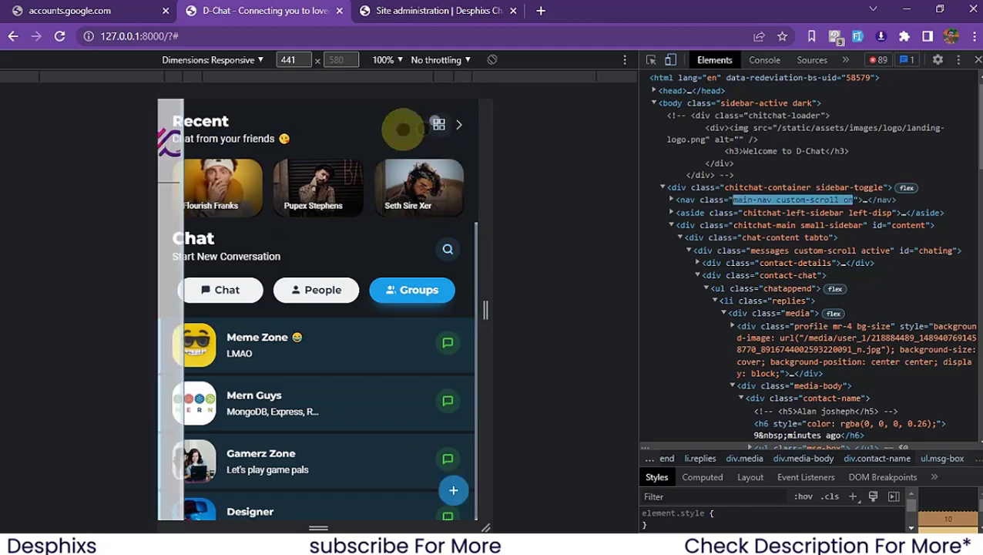
# Step: View the profile edit page in mobile view, then return to the chat home
pyautogui.click(192, 217)
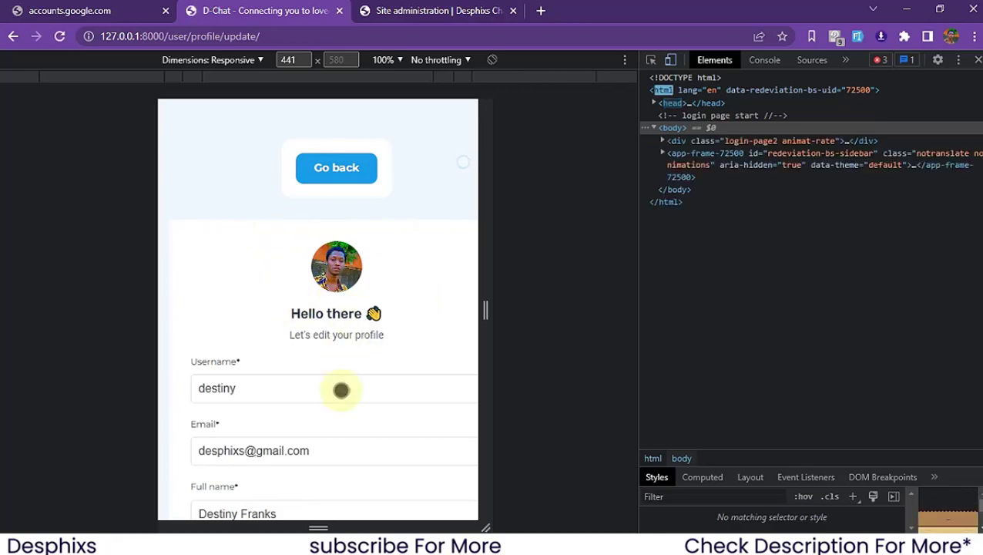
pyautogui.scroll(-1, 263, 351)
pyautogui.scroll(-2, 204, 124)
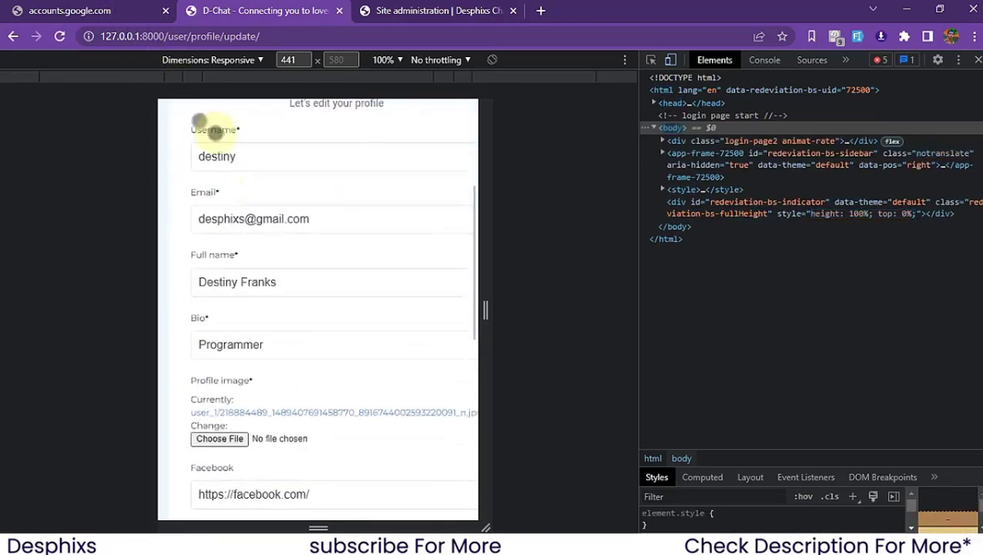
pyautogui.scroll(1, 258, 190)
pyautogui.scroll(3, 258, 190)
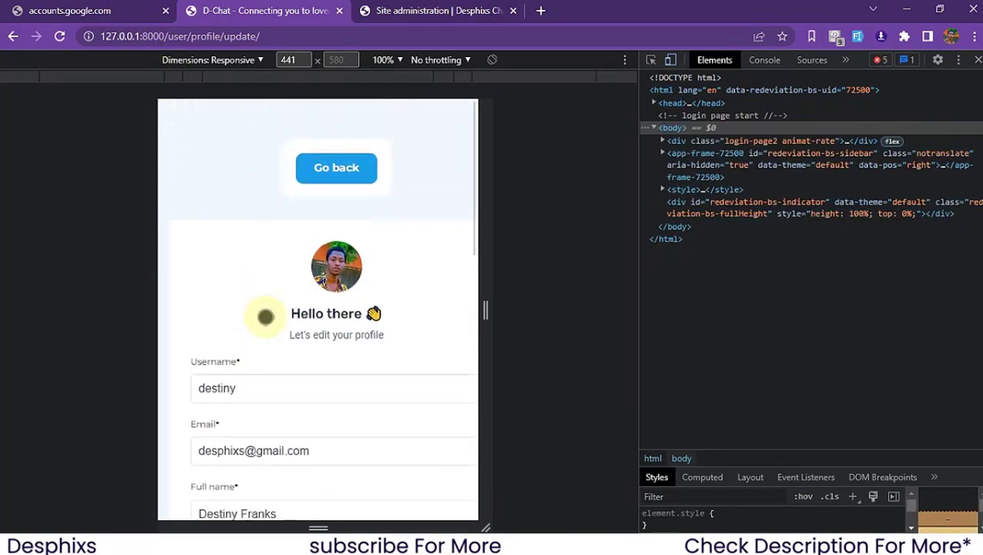
pyautogui.click(334, 168)
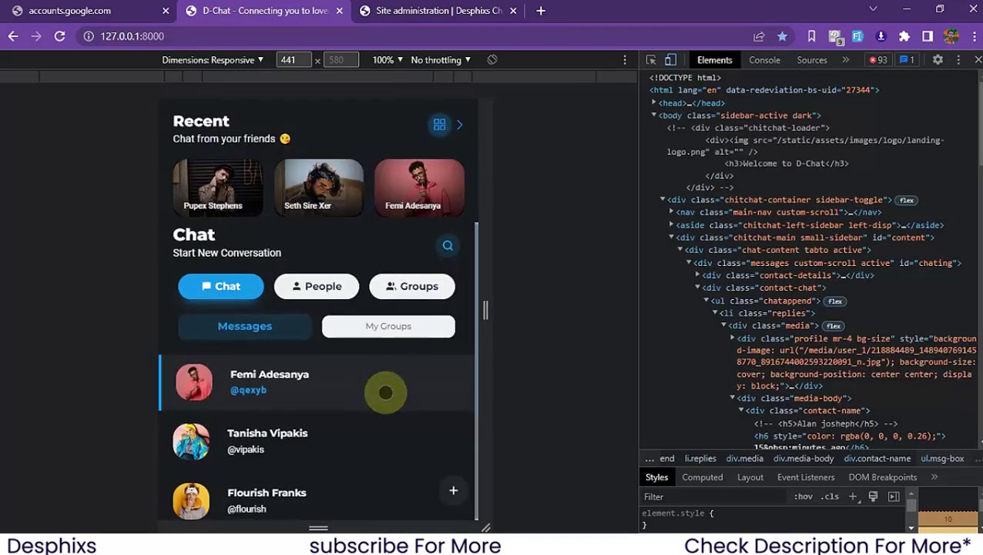
# Step: In mobile view, open the first conversation and try the message box and 'Hi there' options
pyautogui.scroll(-2, 384, 394)
pyautogui.scroll(2, 259, 335)
pyautogui.scroll(-2, 270, 316)
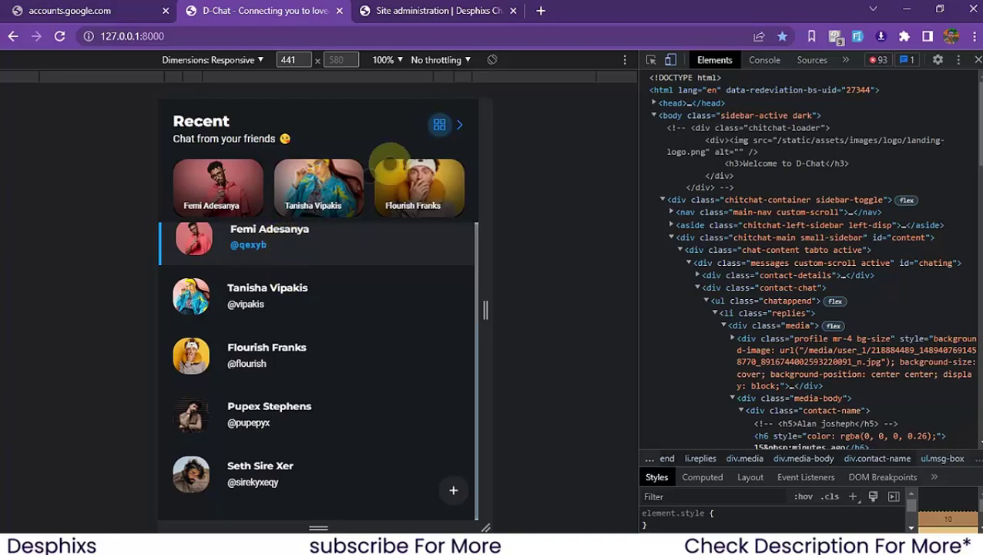
pyautogui.click(463, 123)
pyautogui.click(461, 124)
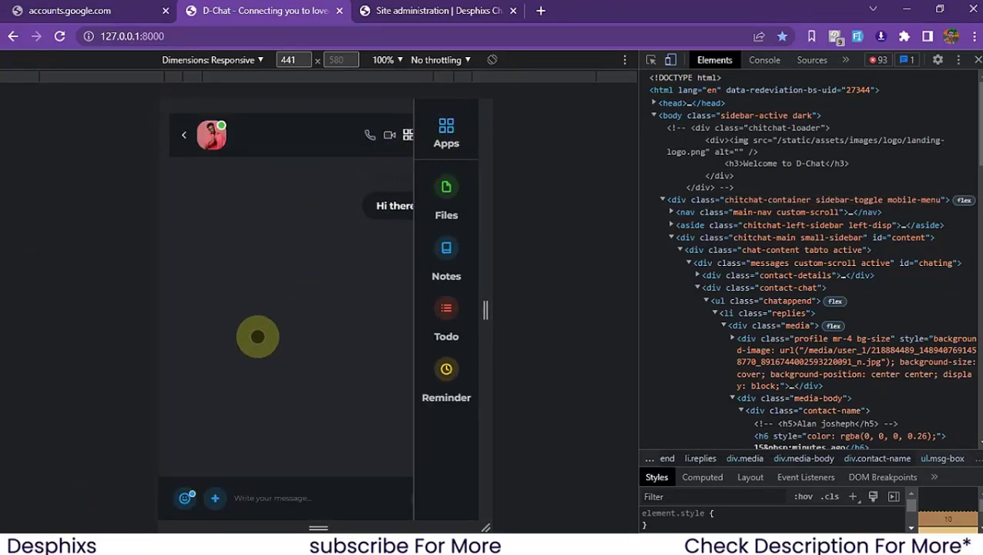
pyautogui.click(450, 126)
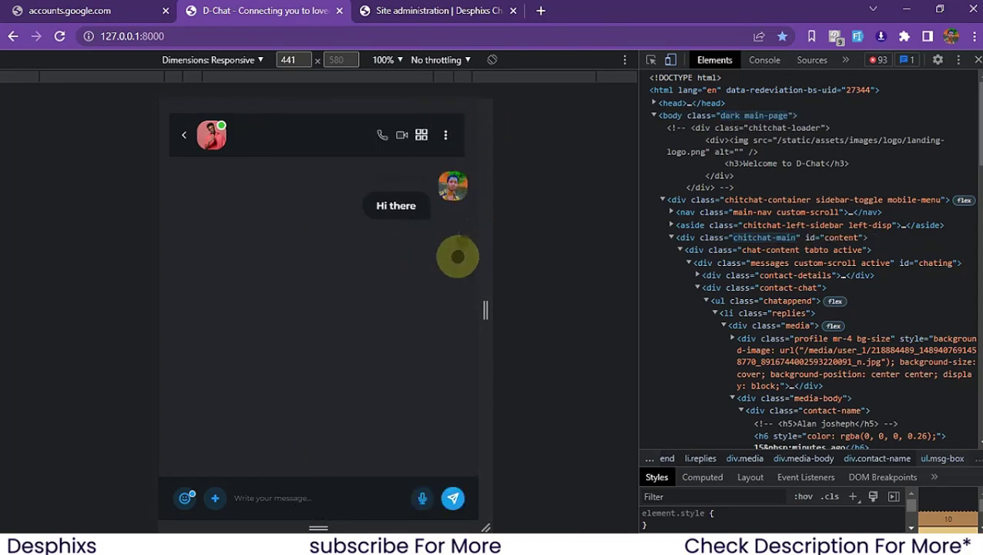
pyautogui.click(274, 494)
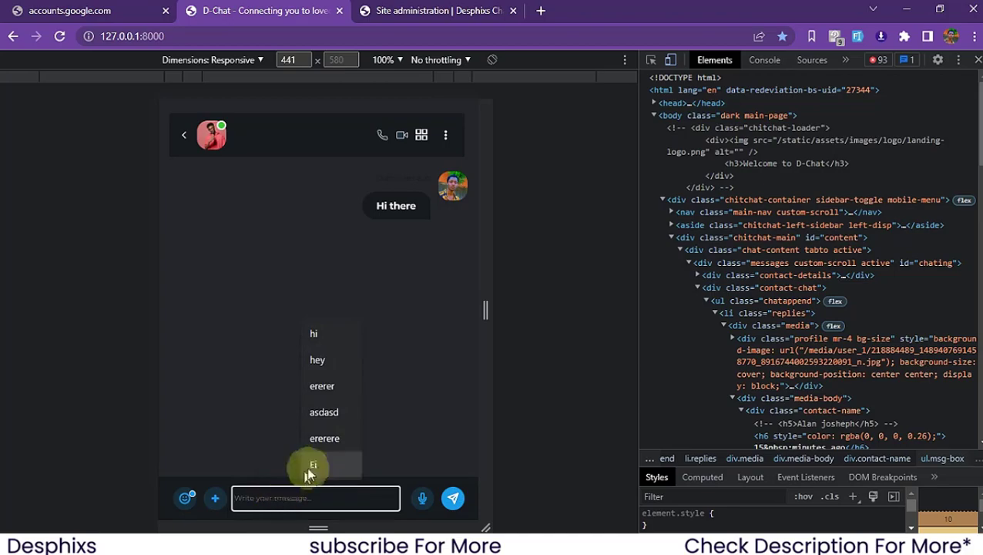
pyautogui.click(238, 358)
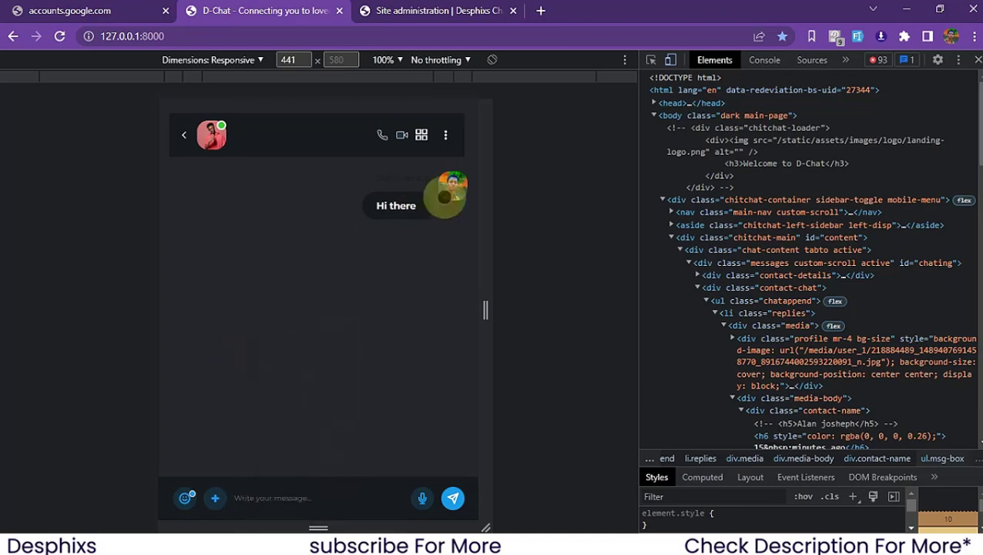
pyautogui.click(401, 206)
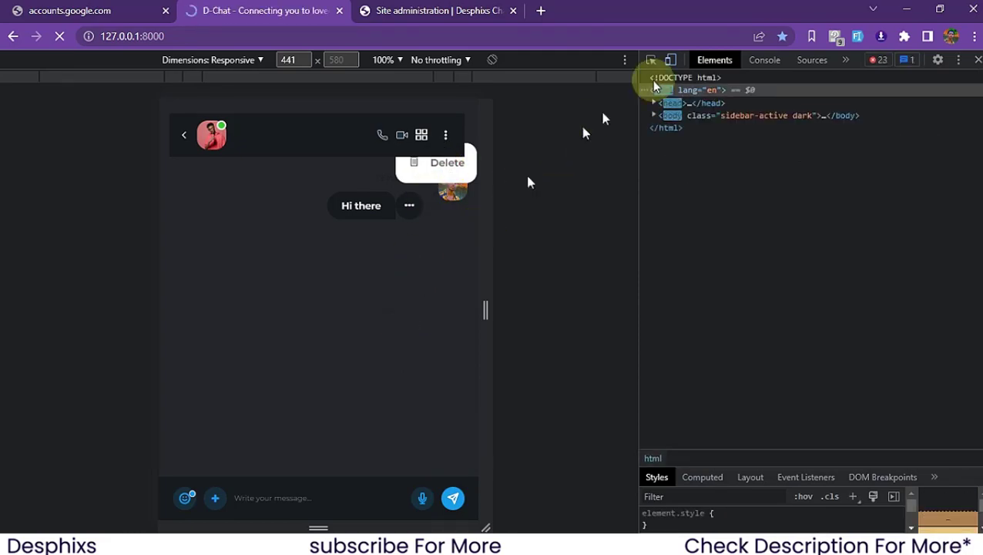
# Step: Close DevTools and switch to the Site administration tab
pyautogui.click(977, 61)
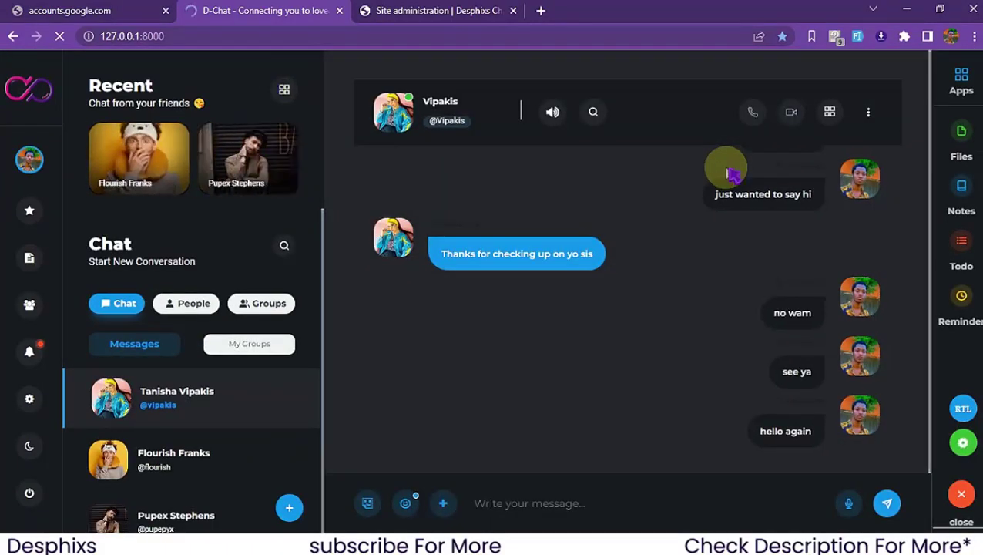
pyautogui.scroll(3, 757, 307)
pyautogui.click(416, 23)
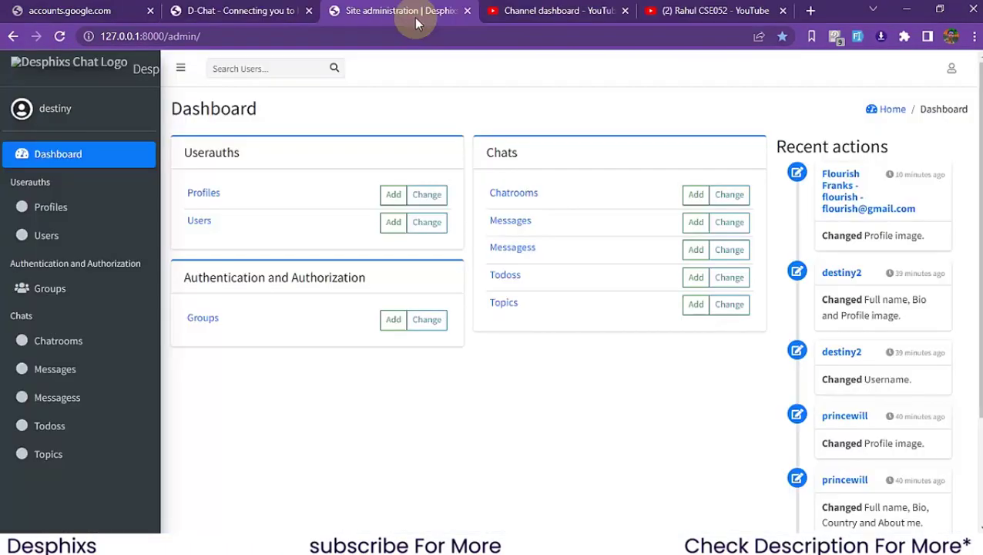
# Step: View the Chatrooms list and the Gamerz Zone chatroom's edit page in the admin
pyautogui.click(265, 7)
pyautogui.click(373, 9)
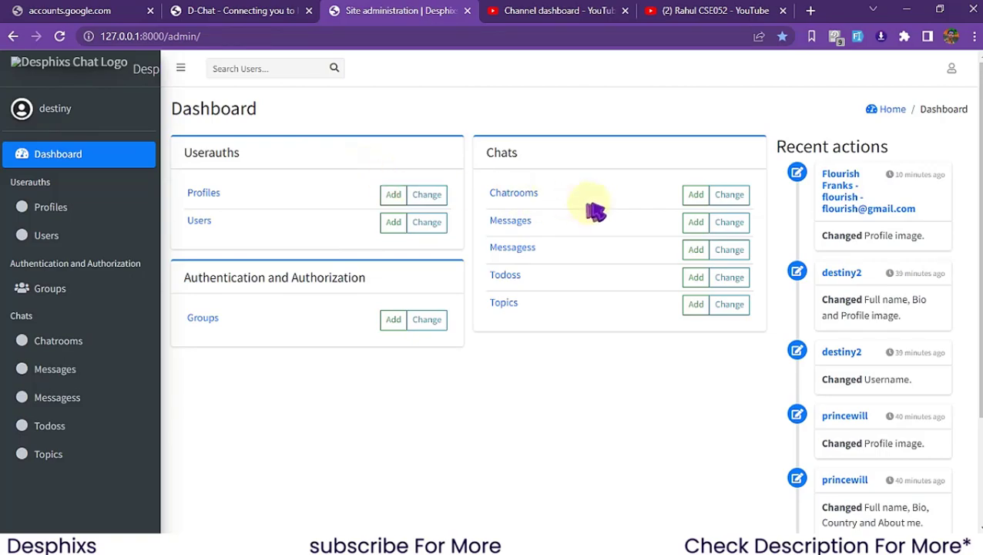
pyautogui.click(526, 195)
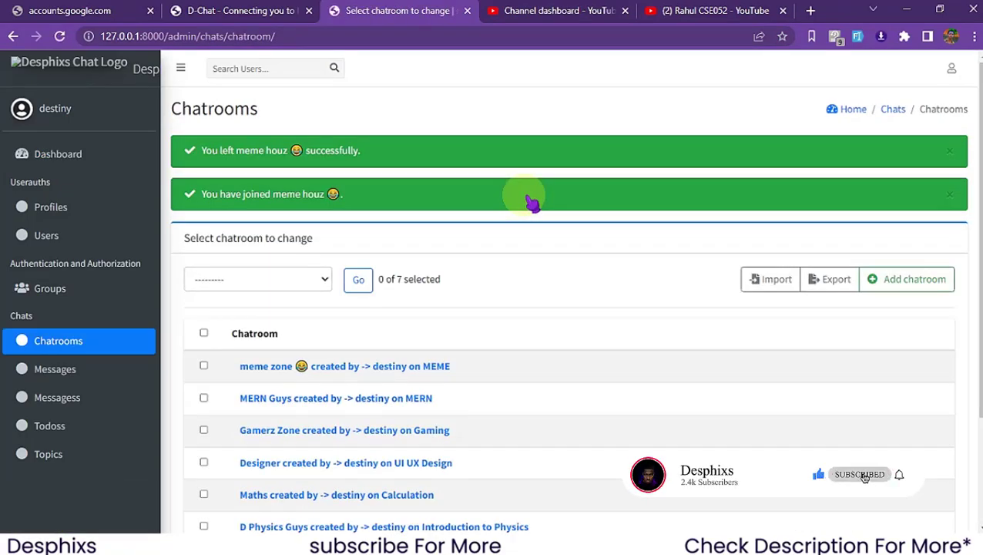
pyautogui.scroll(-2, 502, 277)
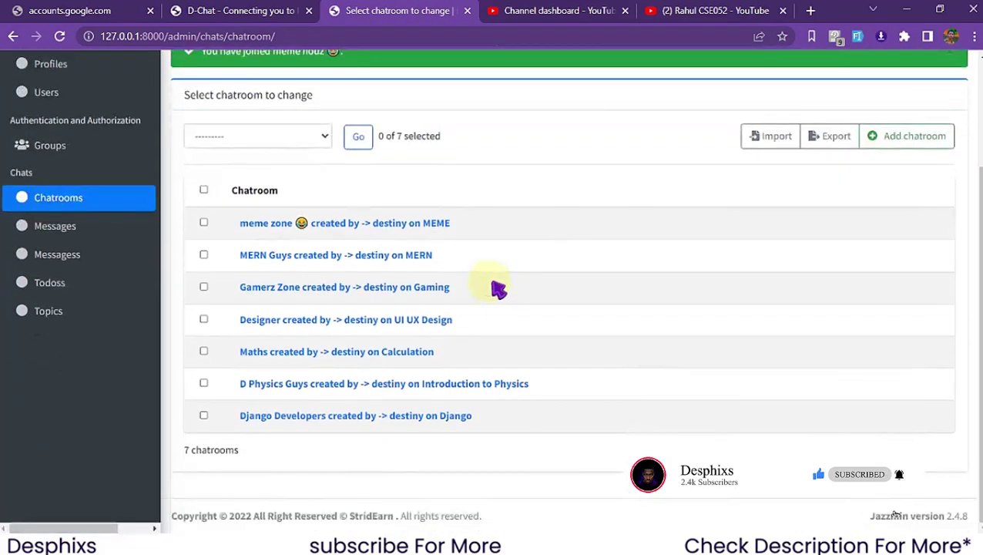
pyautogui.click(254, 292)
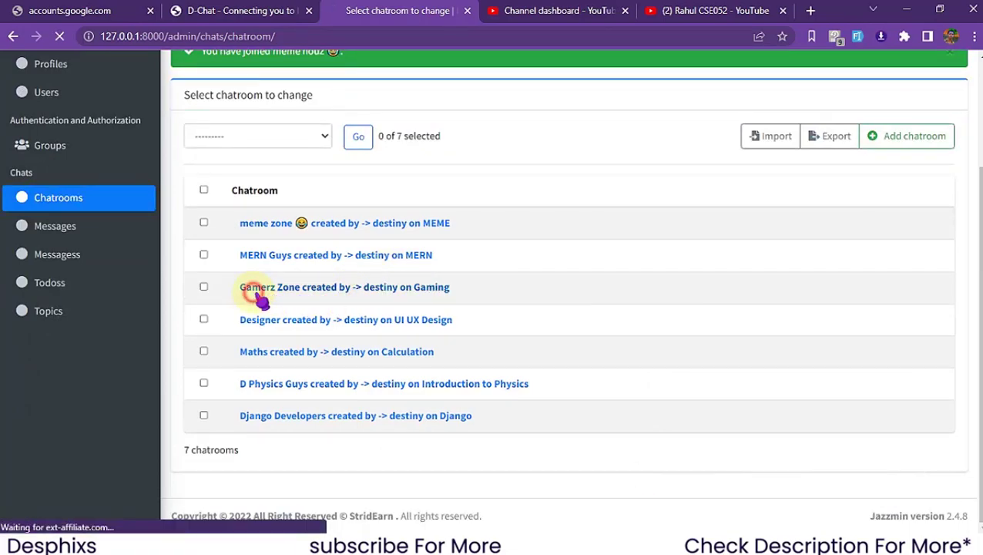
pyautogui.scroll(-1, 270, 316)
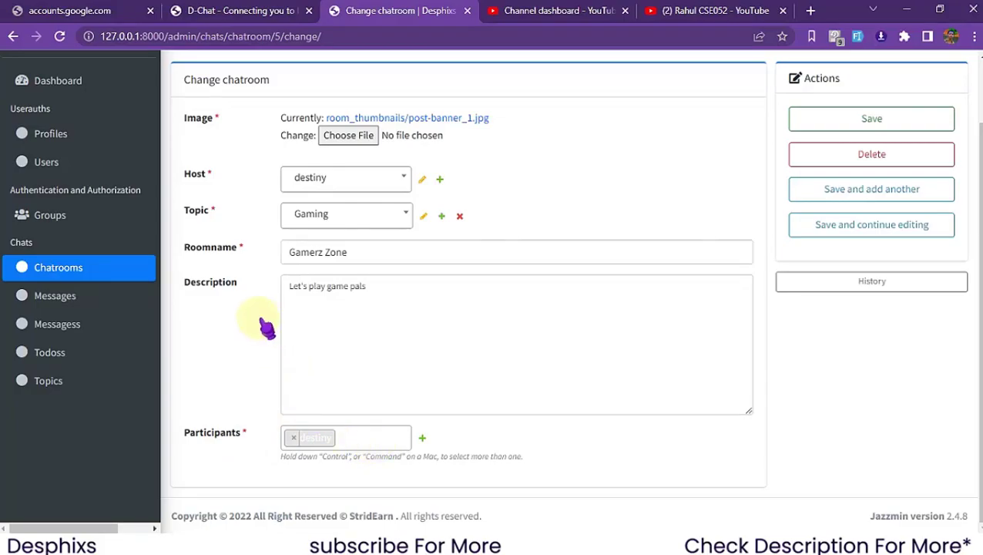
pyautogui.scroll(1, 264, 325)
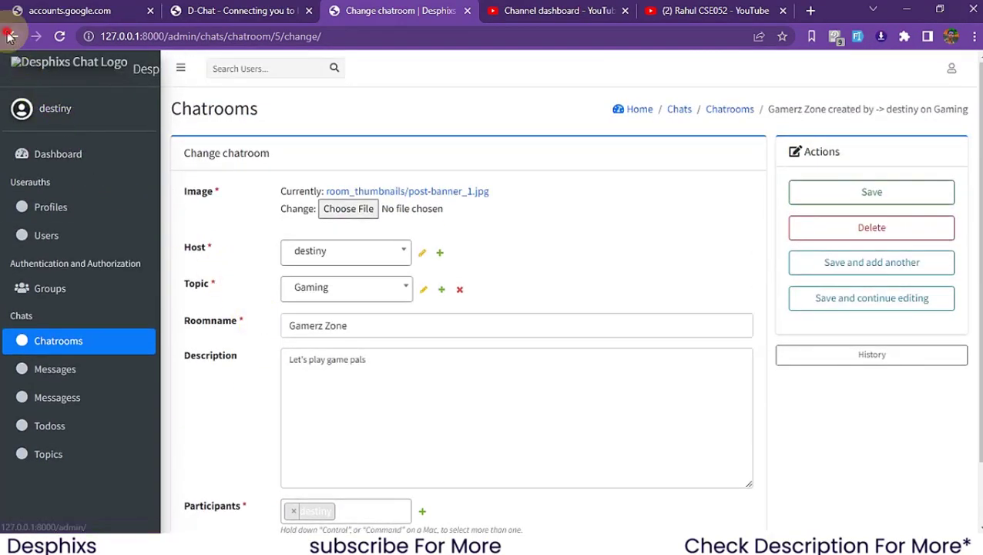
pyautogui.click(85, 340)
# Step: Browse the Topics, Messages, Messagess, Profiles and Users admin lists
pyautogui.scroll(-1, 108, 289)
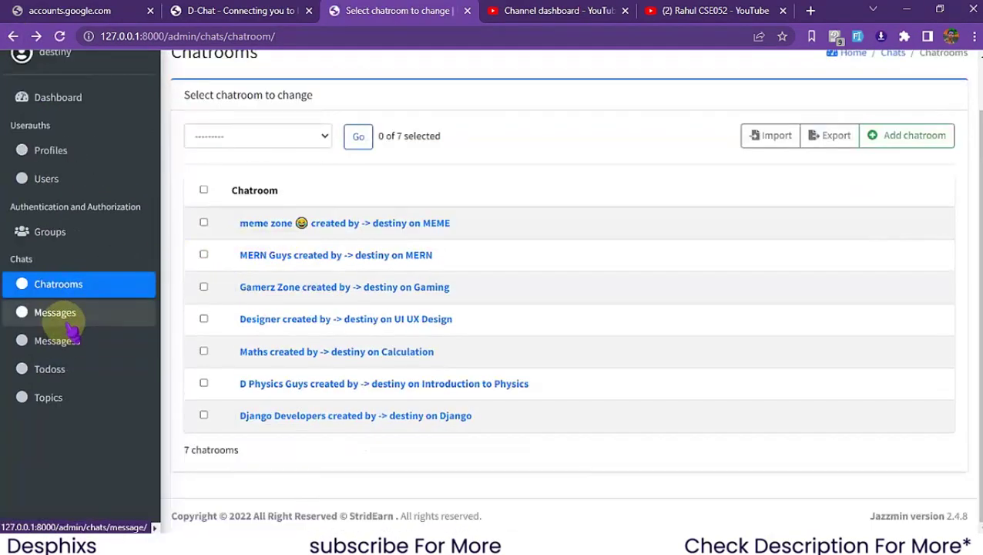
pyautogui.click(45, 397)
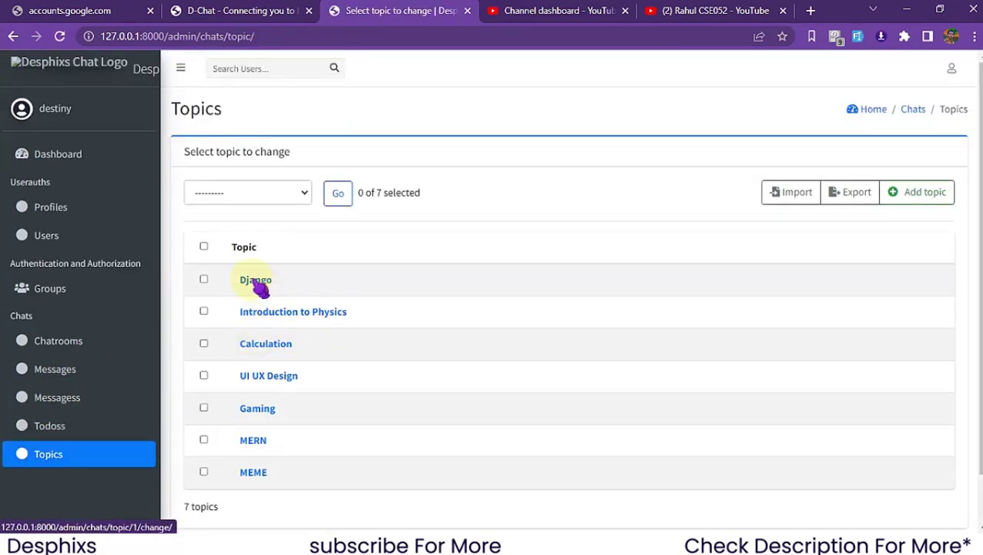
pyautogui.click(128, 378)
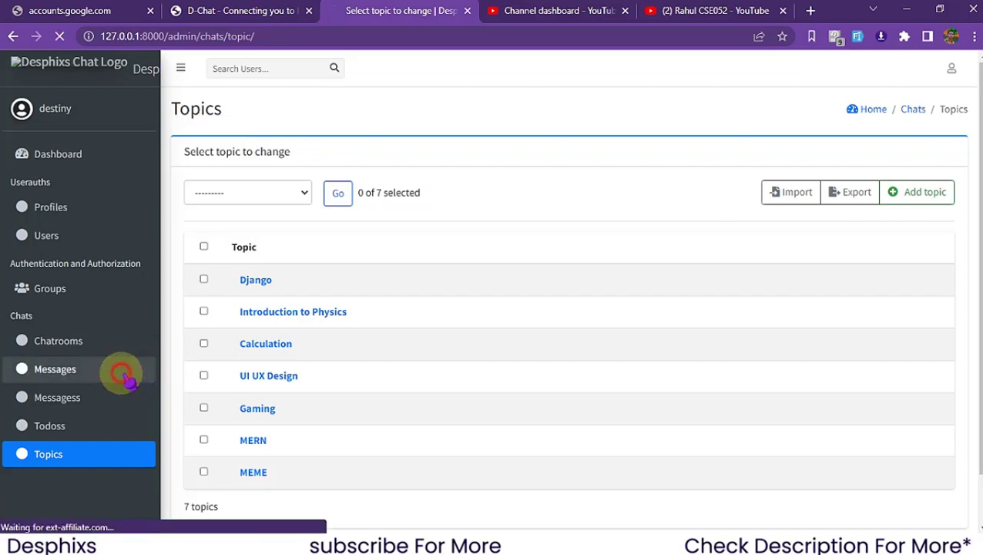
pyautogui.click(86, 401)
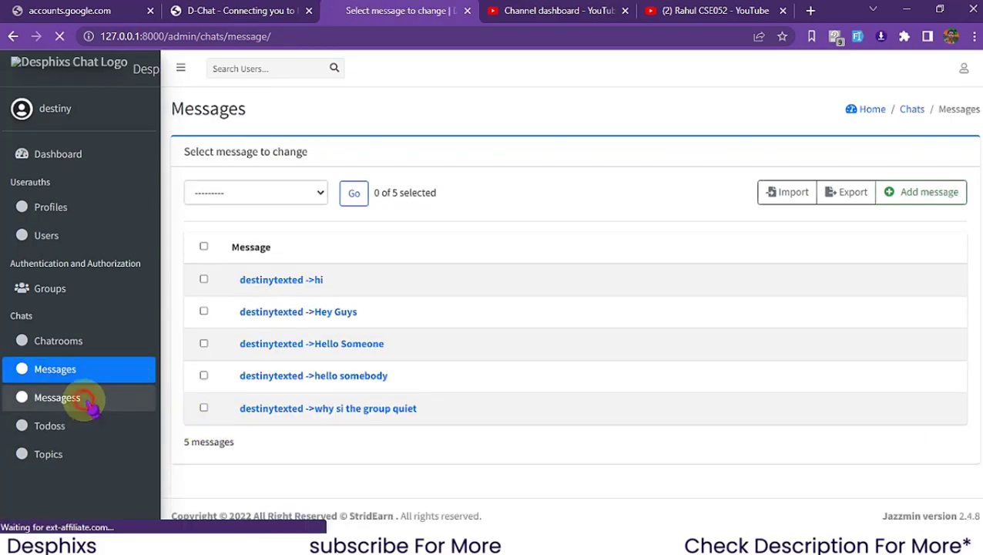
pyautogui.scroll(-10, 345, 402)
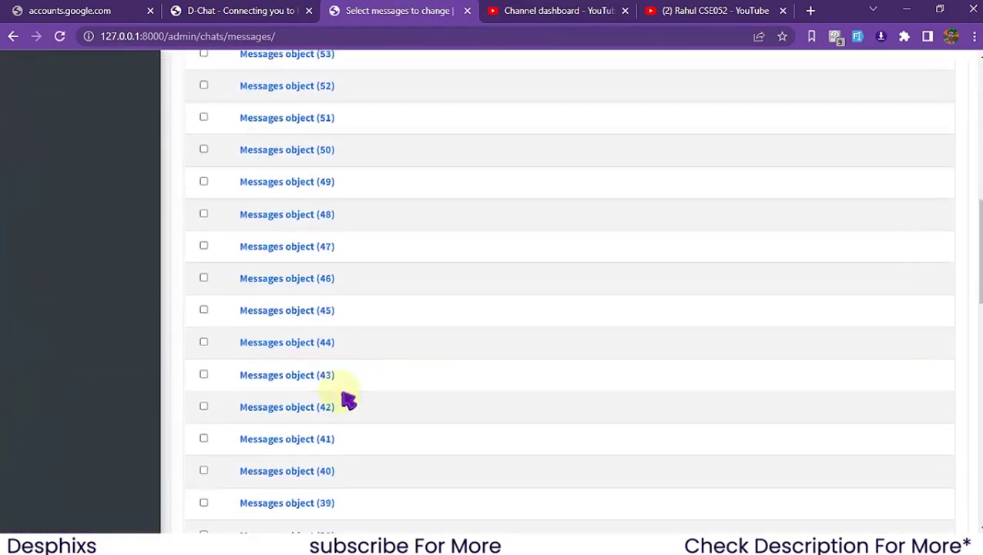
pyautogui.scroll(-10, 348, 399)
pyautogui.scroll(20, 348, 399)
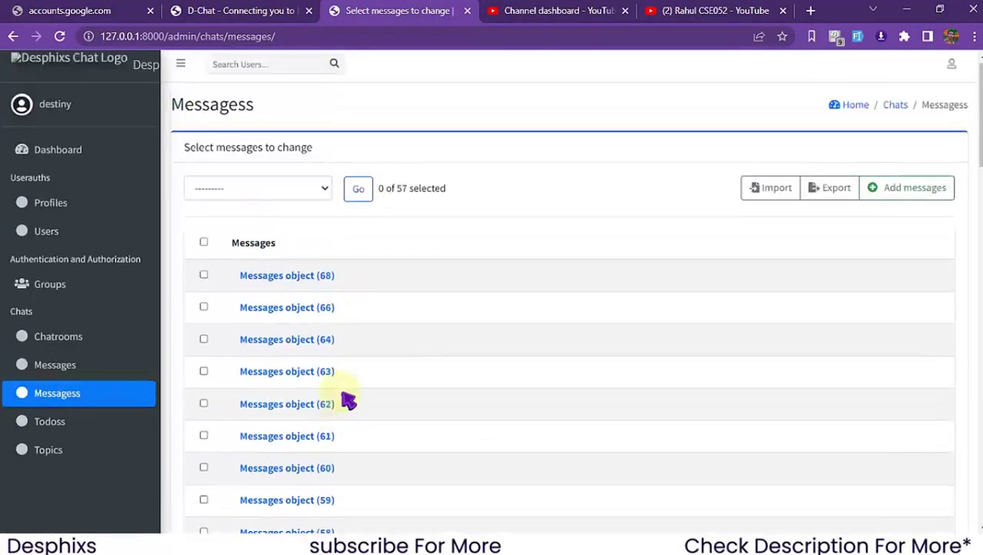
pyautogui.click(68, 211)
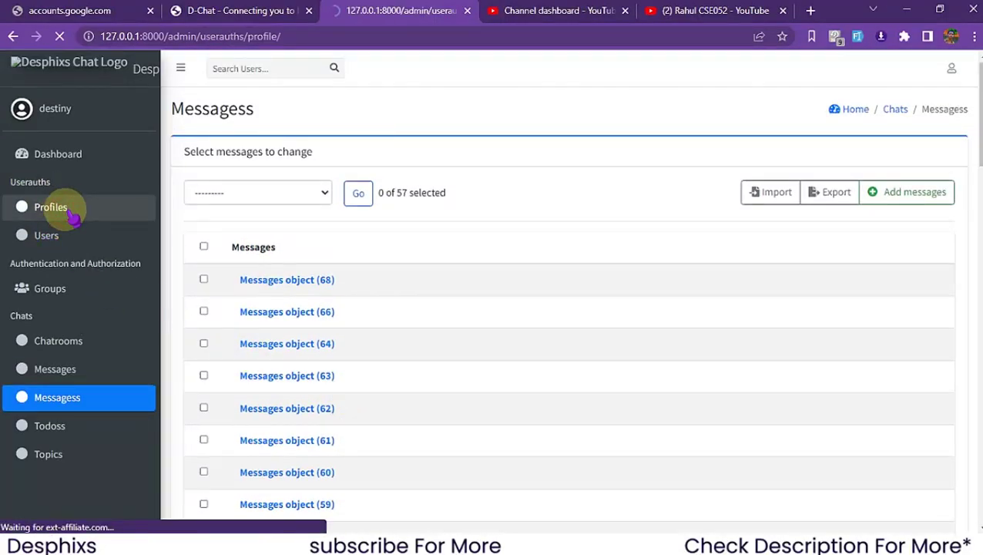
pyautogui.click(70, 238)
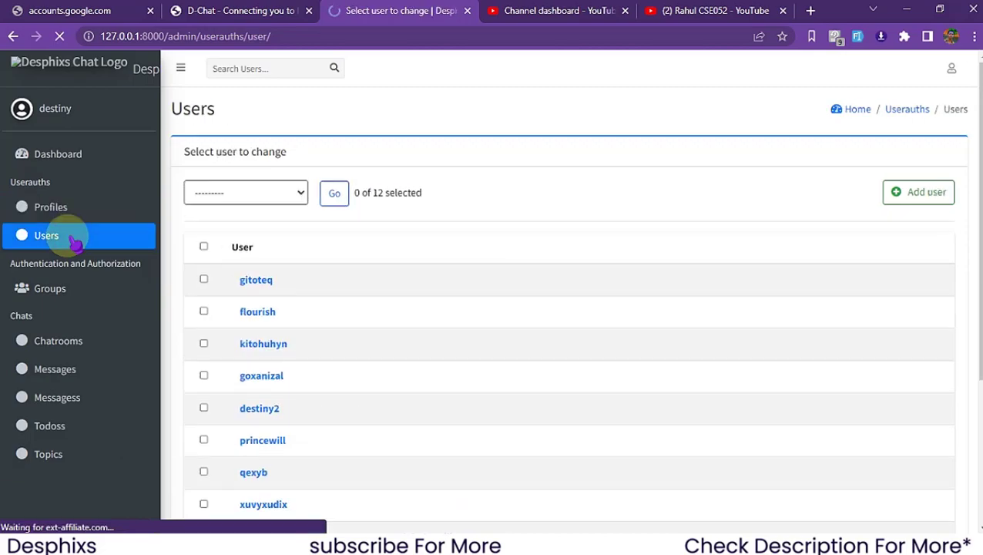
# Step: Return to the Chatrooms list and start an export
pyautogui.click(85, 351)
pyautogui.scroll(-1, 497, 318)
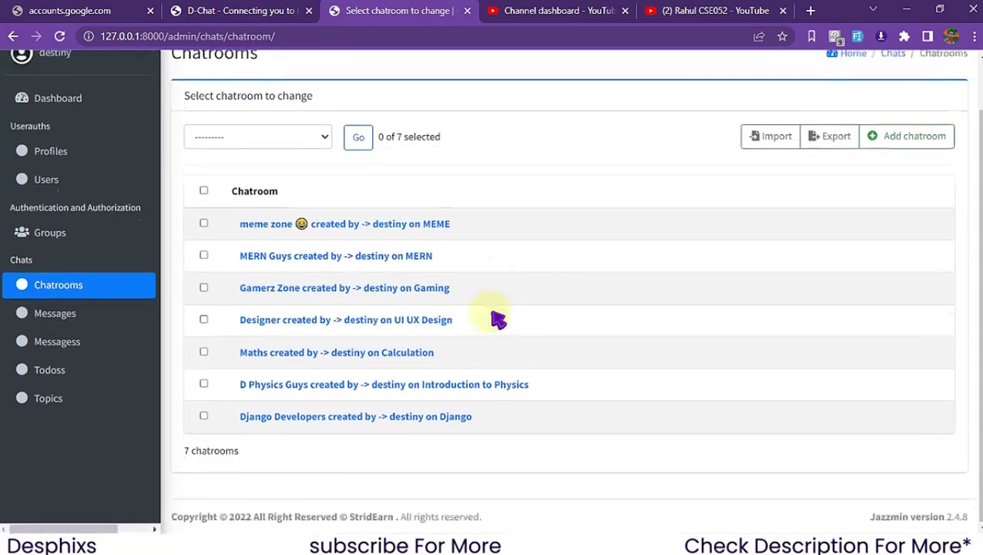
pyautogui.scroll(1, 499, 319)
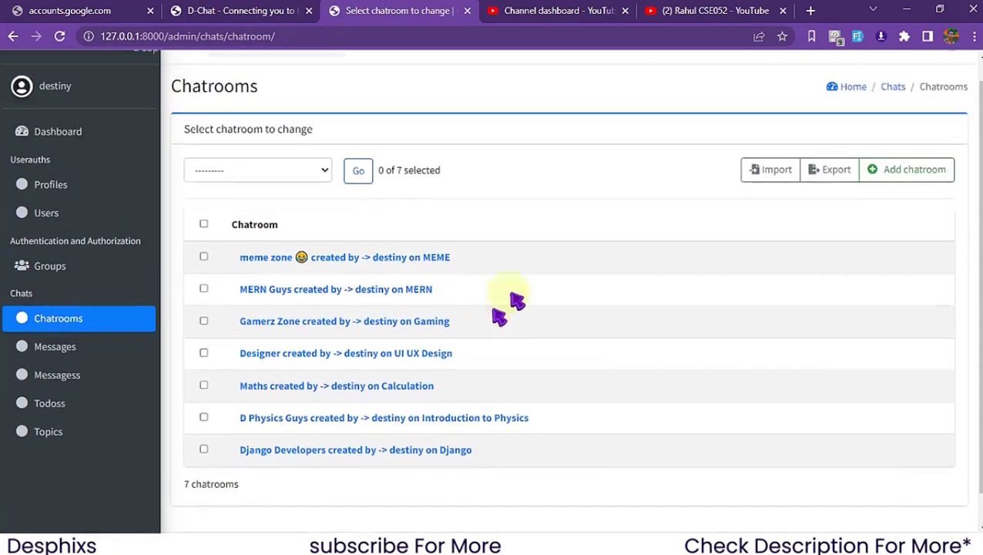
pyautogui.click(819, 174)
# Step: Export the seven chatrooms in csv format as Chatroom-2022-09-13.csv
pyautogui.click(351, 202)
pyautogui.click(323, 272)
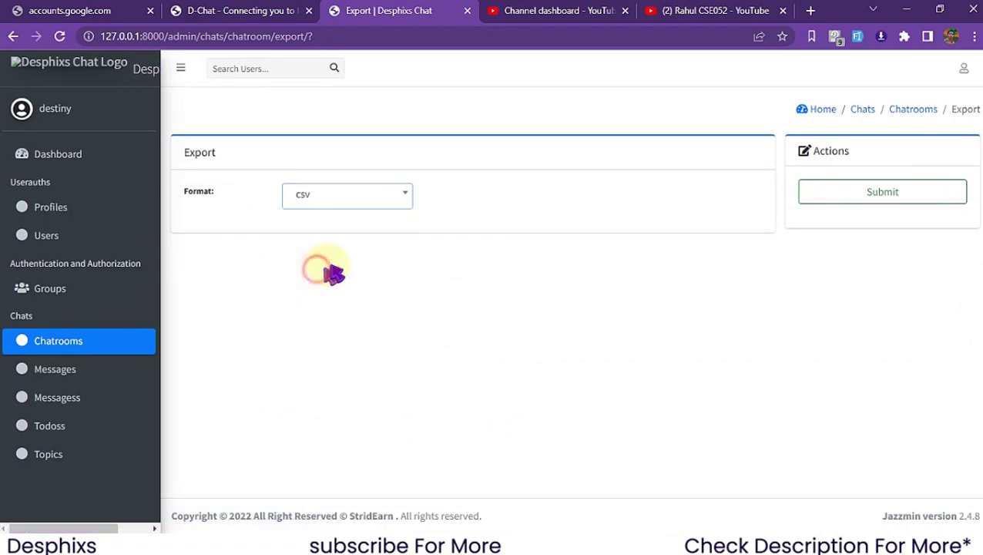
pyautogui.click(846, 194)
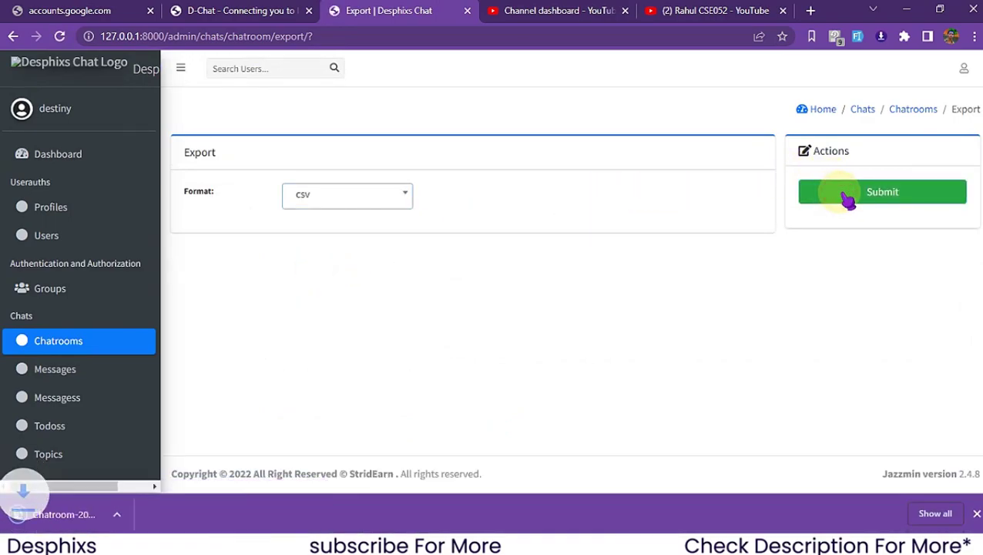
# Step: Check the downloaded CSV in Excel, then go back to the Chatrooms list
pyautogui.click(104, 506)
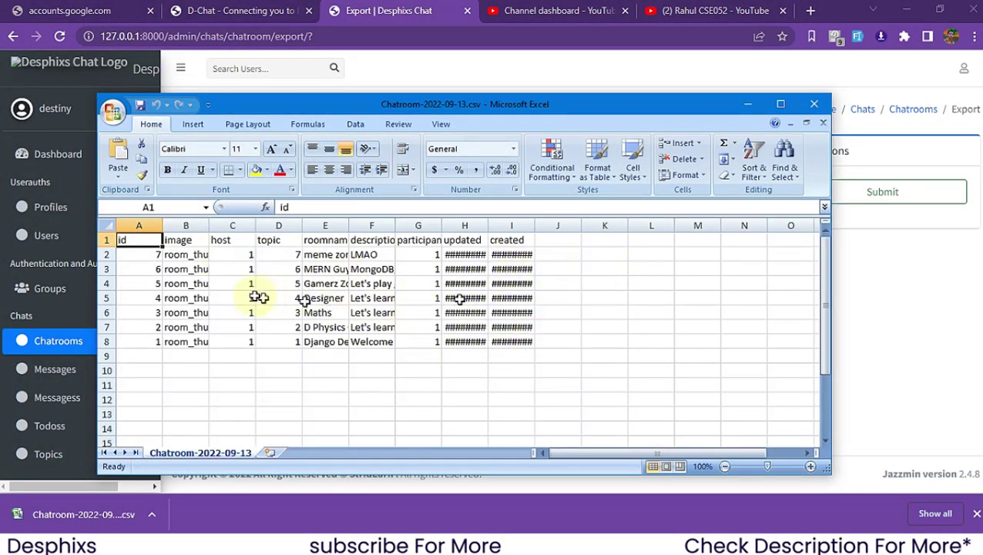
pyautogui.click(814, 103)
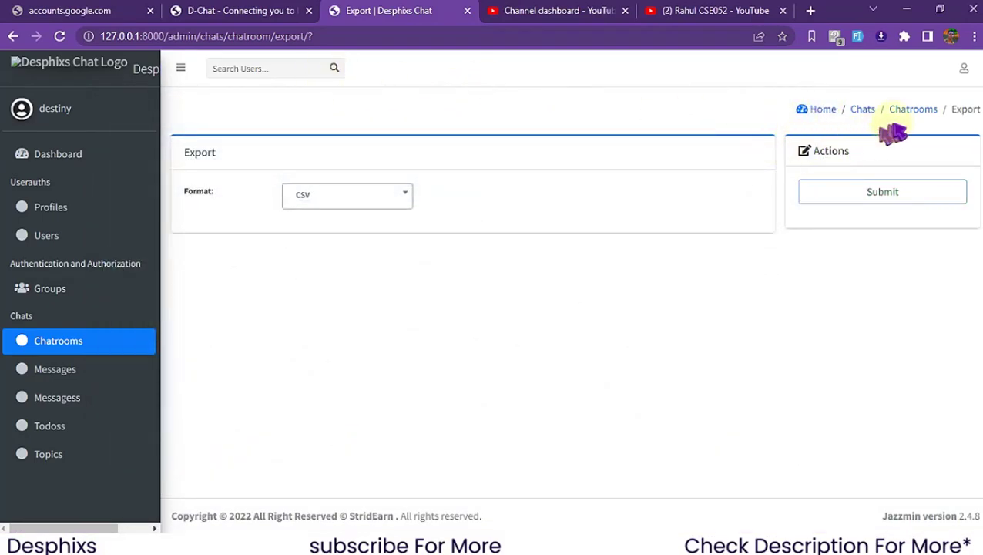
pyautogui.click(908, 112)
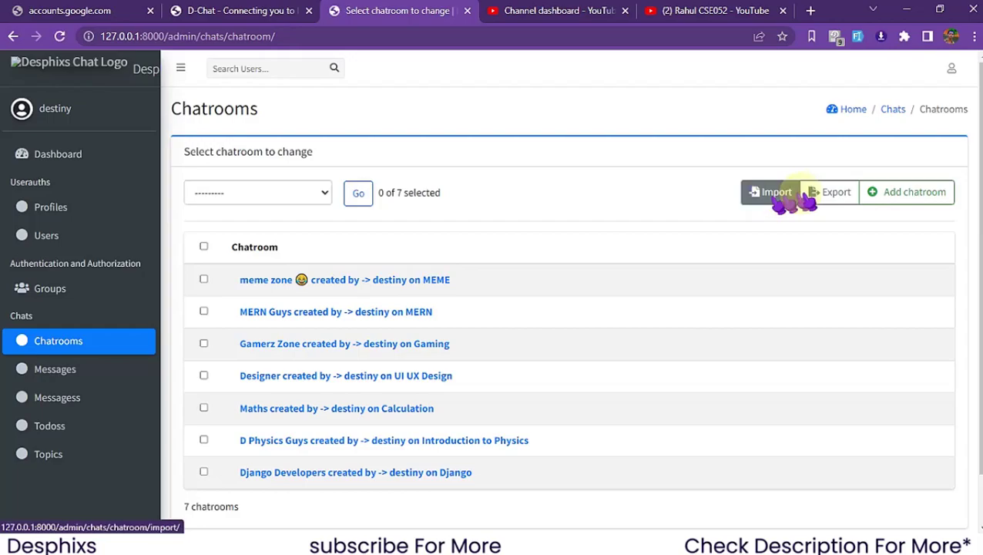
# Step: Set the chatroom Import form's format to csv, then switch to the YouTube channel tab
pyautogui.click(754, 198)
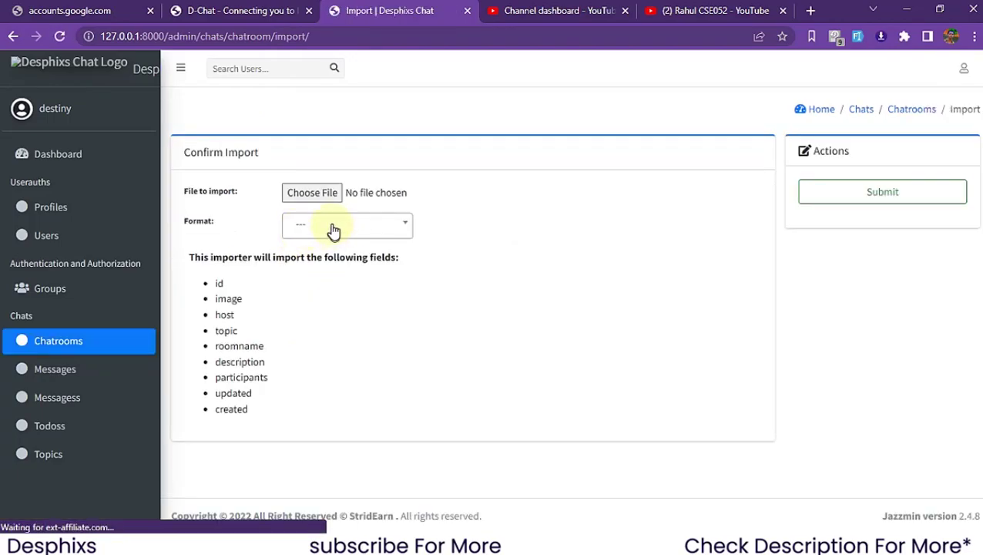
pyautogui.click(333, 229)
pyautogui.click(324, 302)
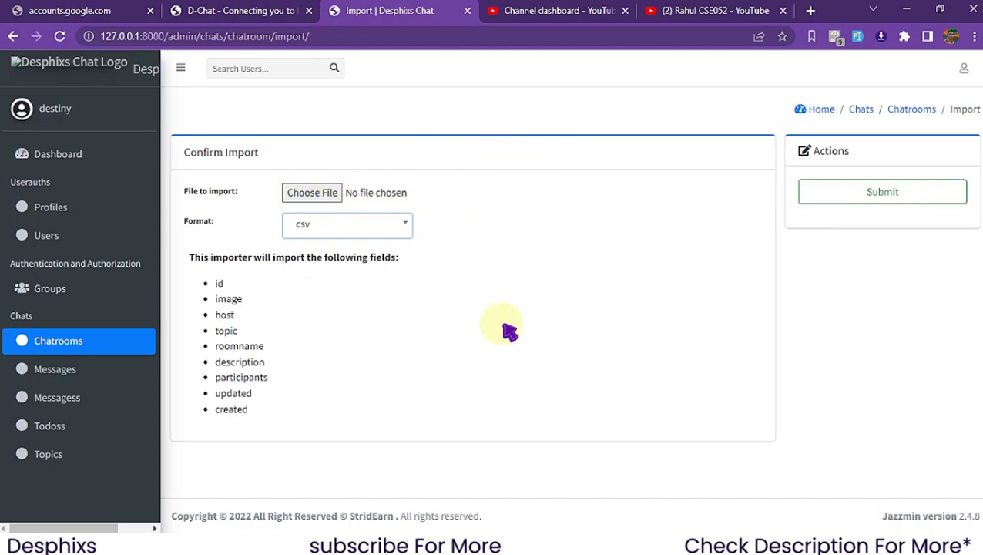
pyautogui.click(736, 11)
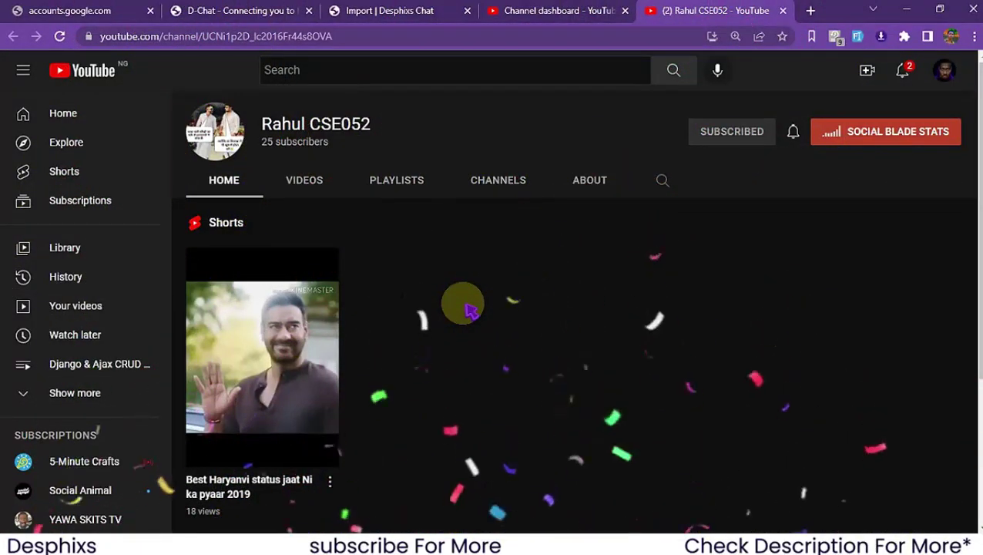
# Step: Glance back at the Import tab, then return to the D-Chat chat app
pyautogui.click(348, 8)
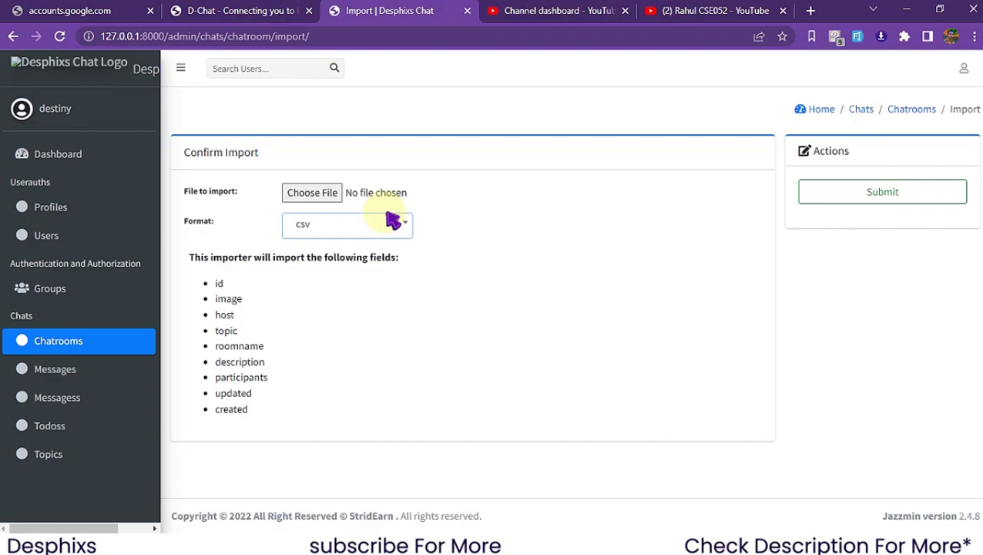
pyautogui.click(210, 9)
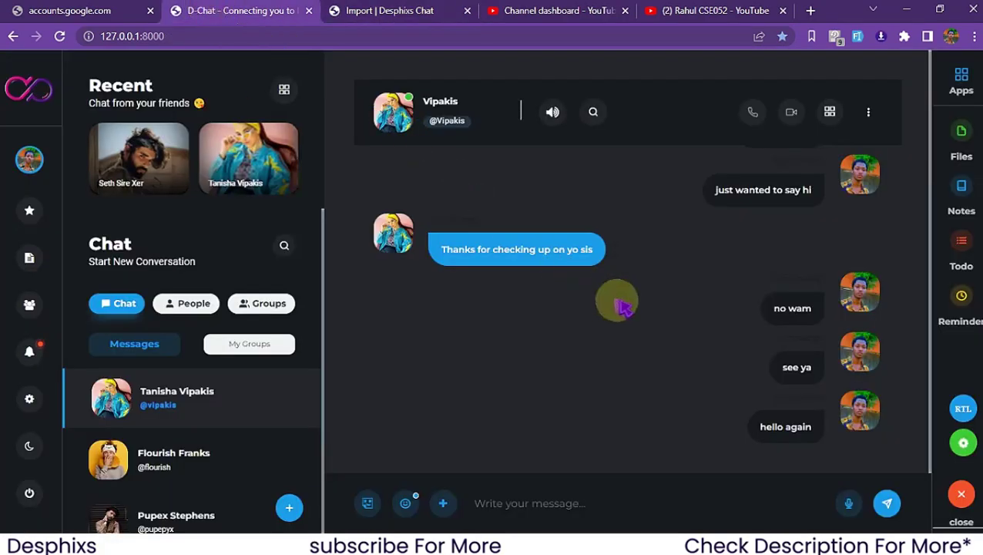